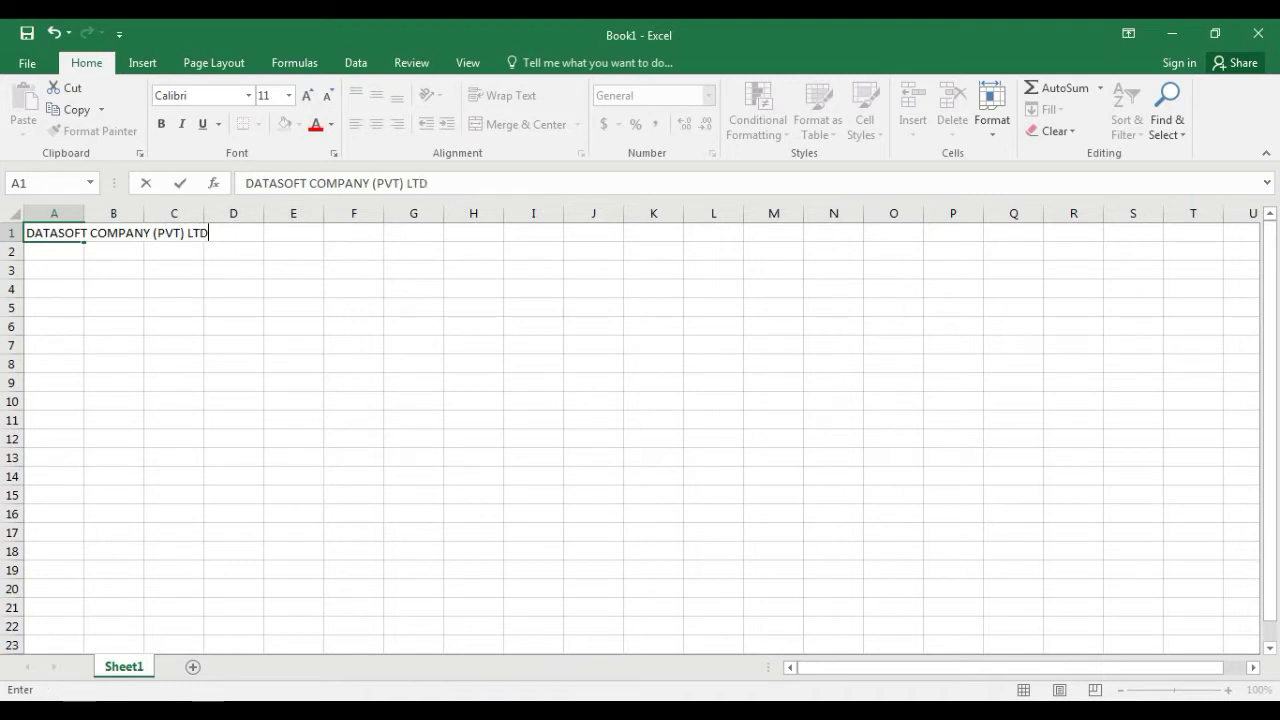
Step: Commit the company title in A1 and merge and center it across A1:I3 with middle vertical alignment
key(Return)
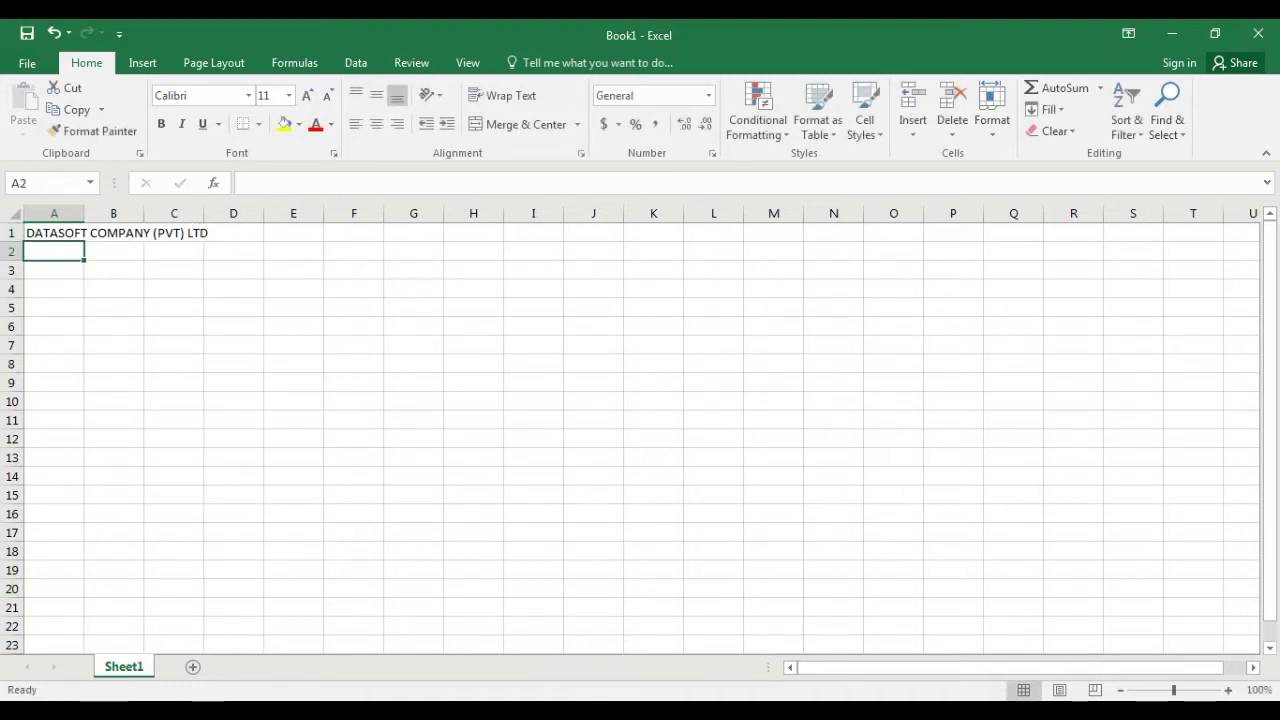
drag(54, 233, 533, 270)
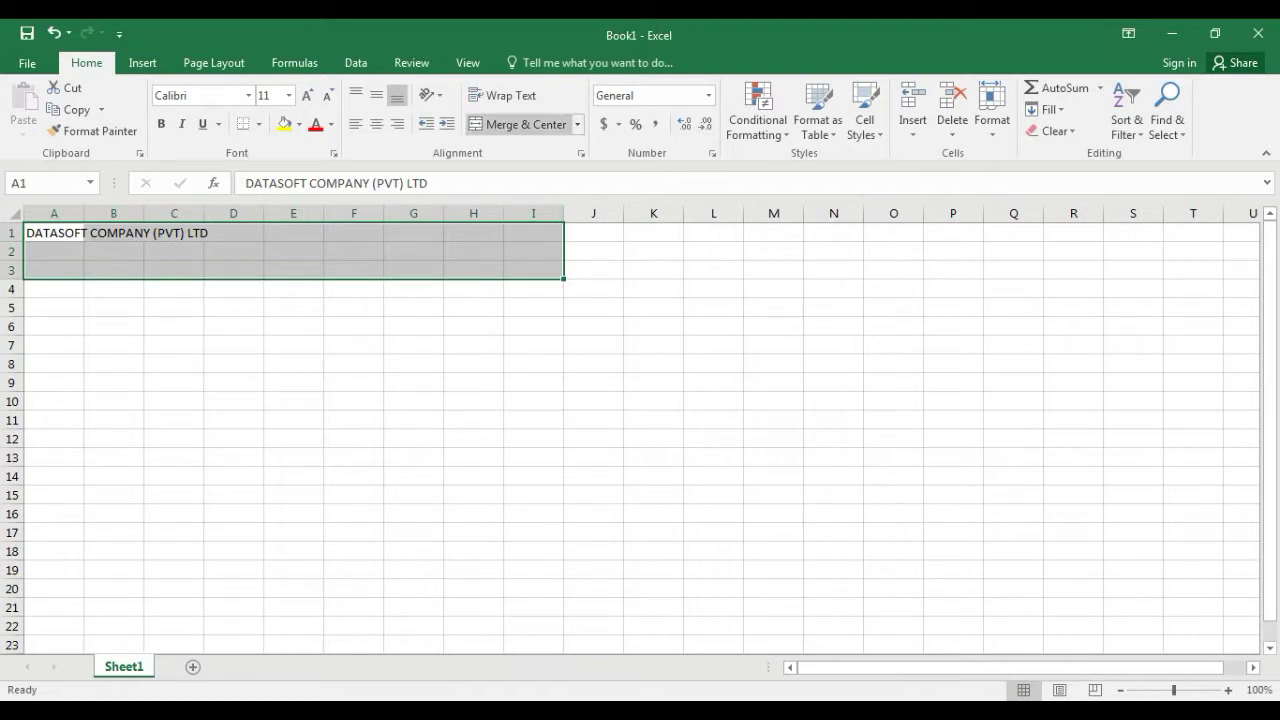
click(517, 124)
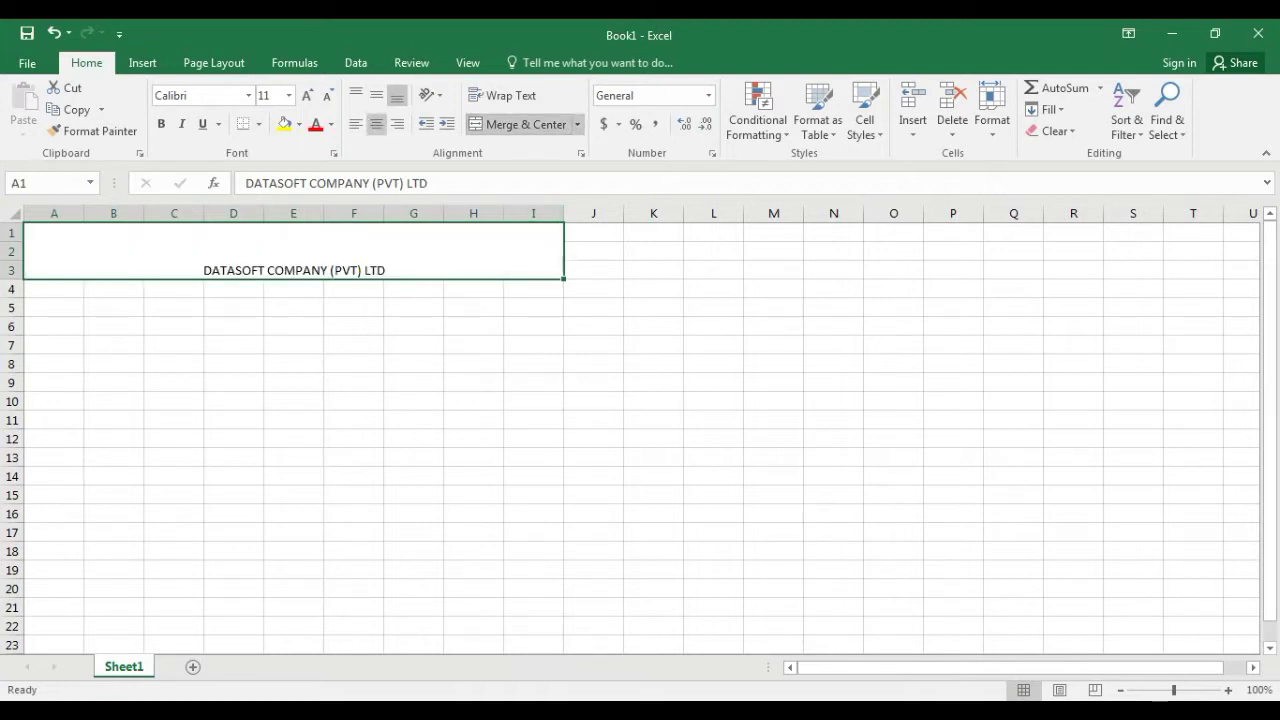
click(376, 95)
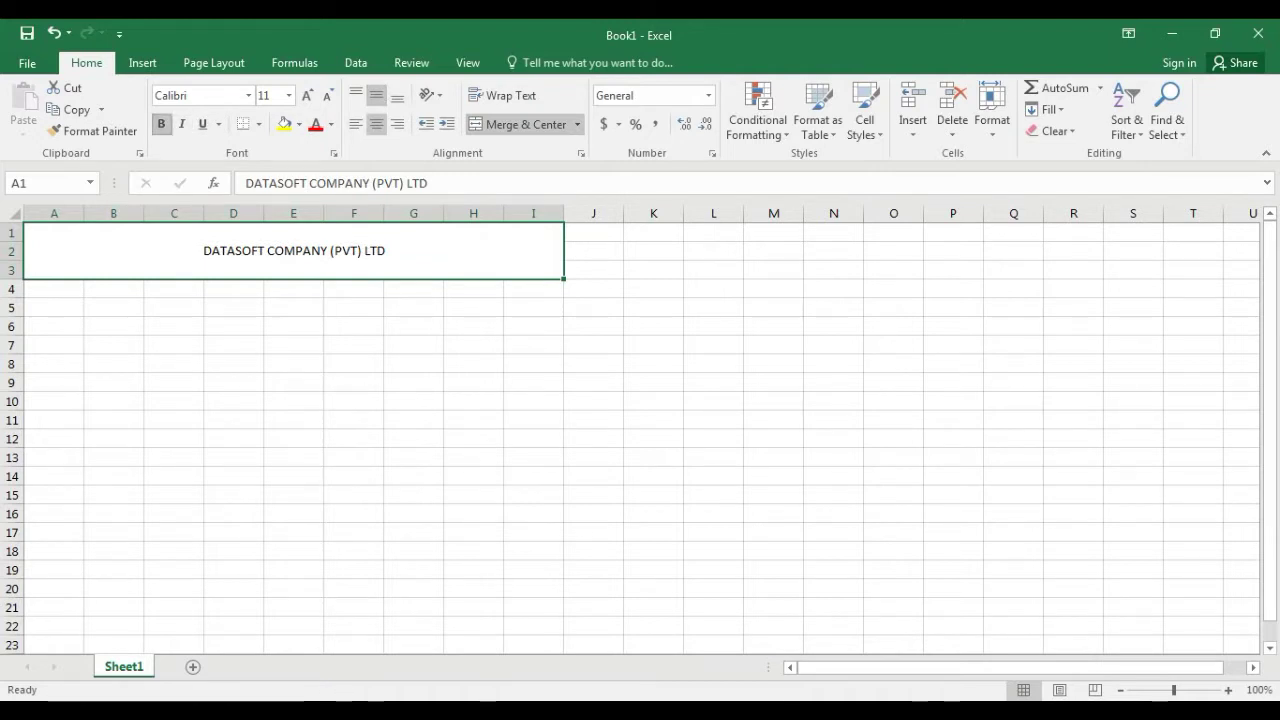
Step: Format the merged company title as bold, size 28, in the darkest green theme font color
click(160, 124)
click(288, 95)
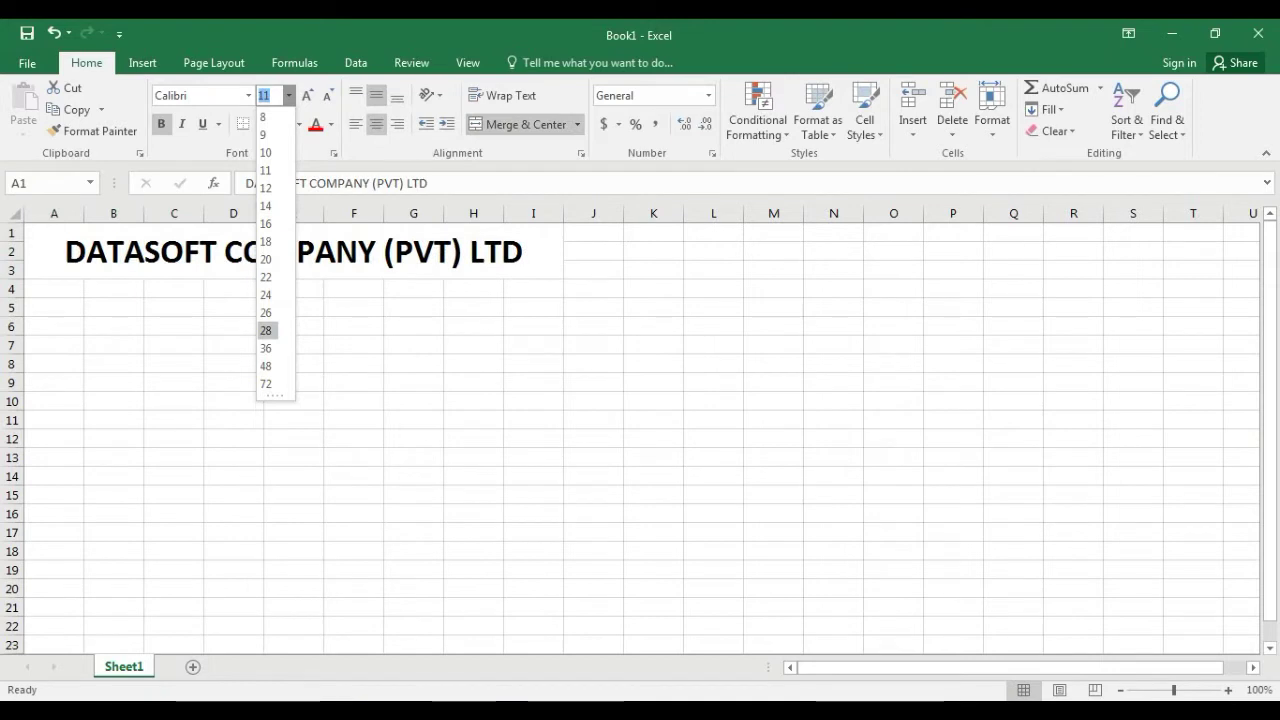
click(266, 330)
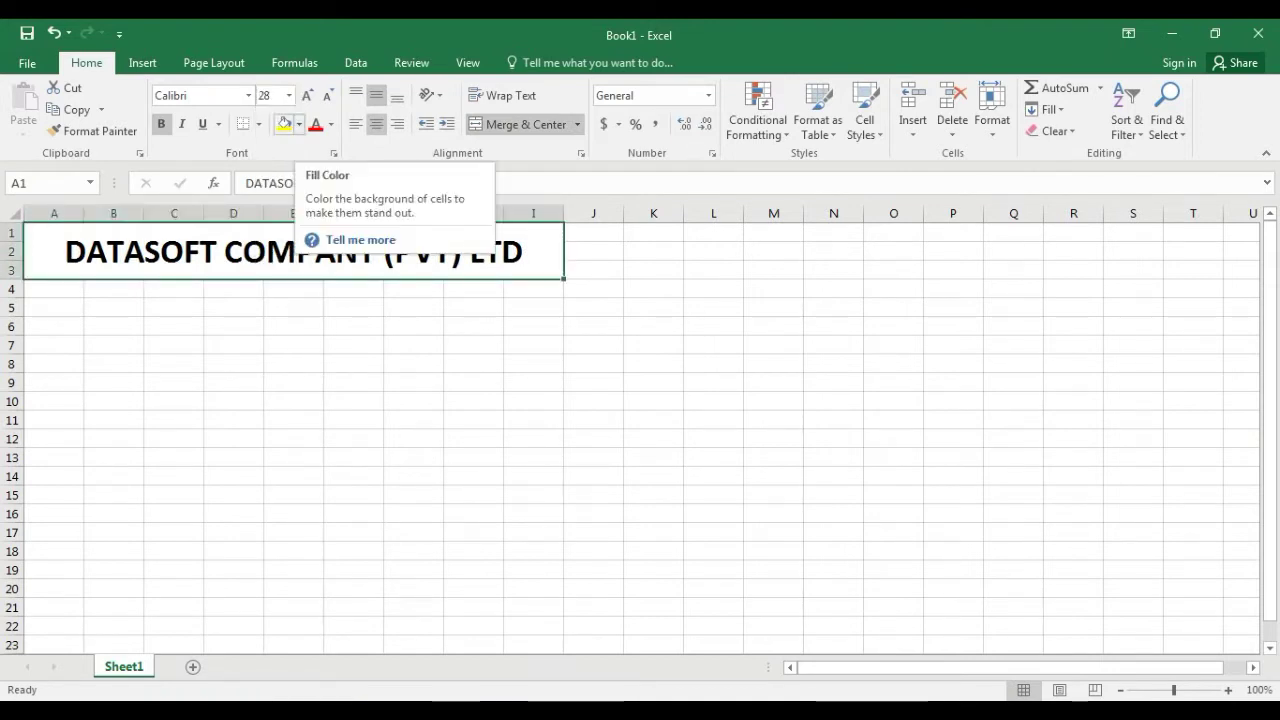
click(330, 124)
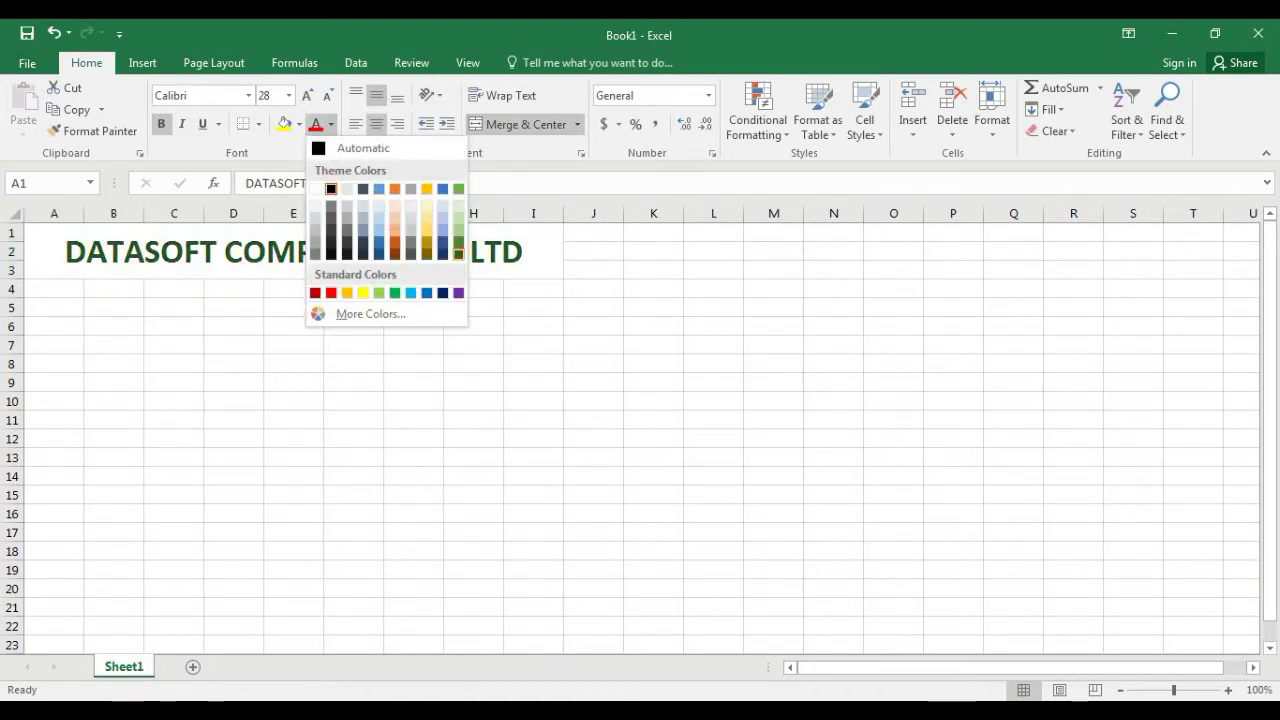
click(458, 253)
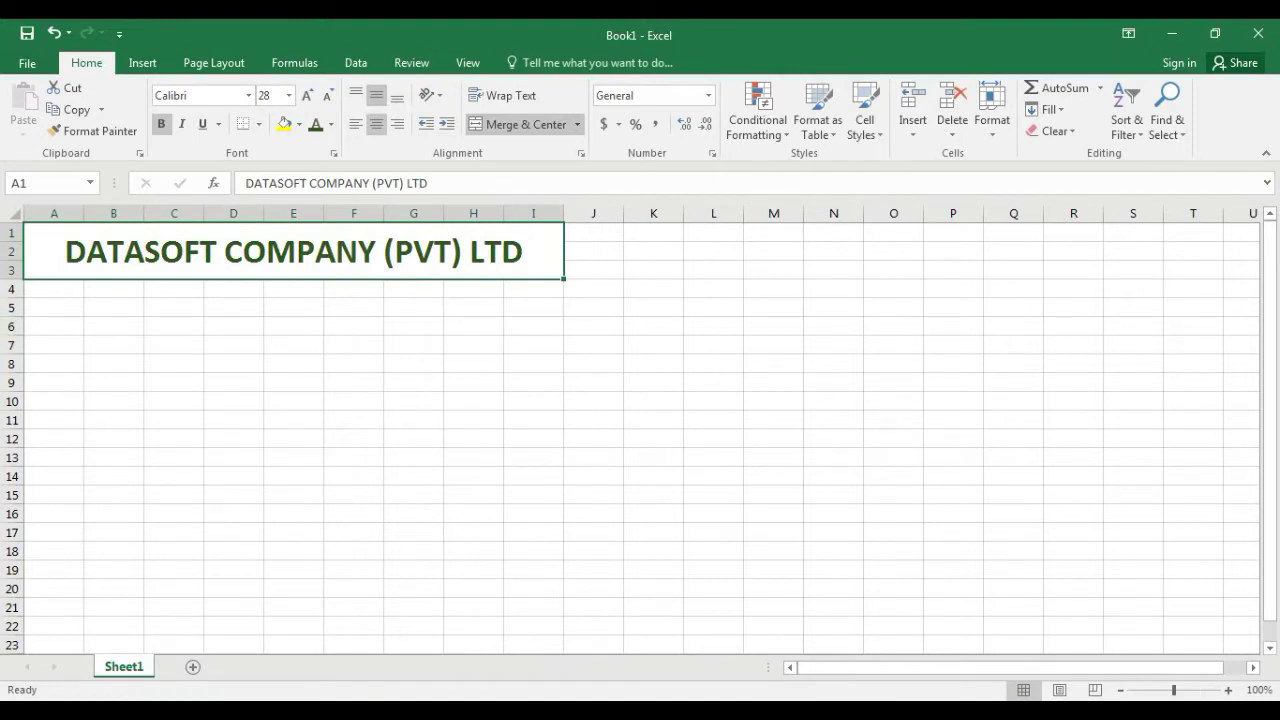
Step: Enter the column headings SNO, ITEMS and SALES in cells A4, B4 and C4
click(54, 289)
text(S)
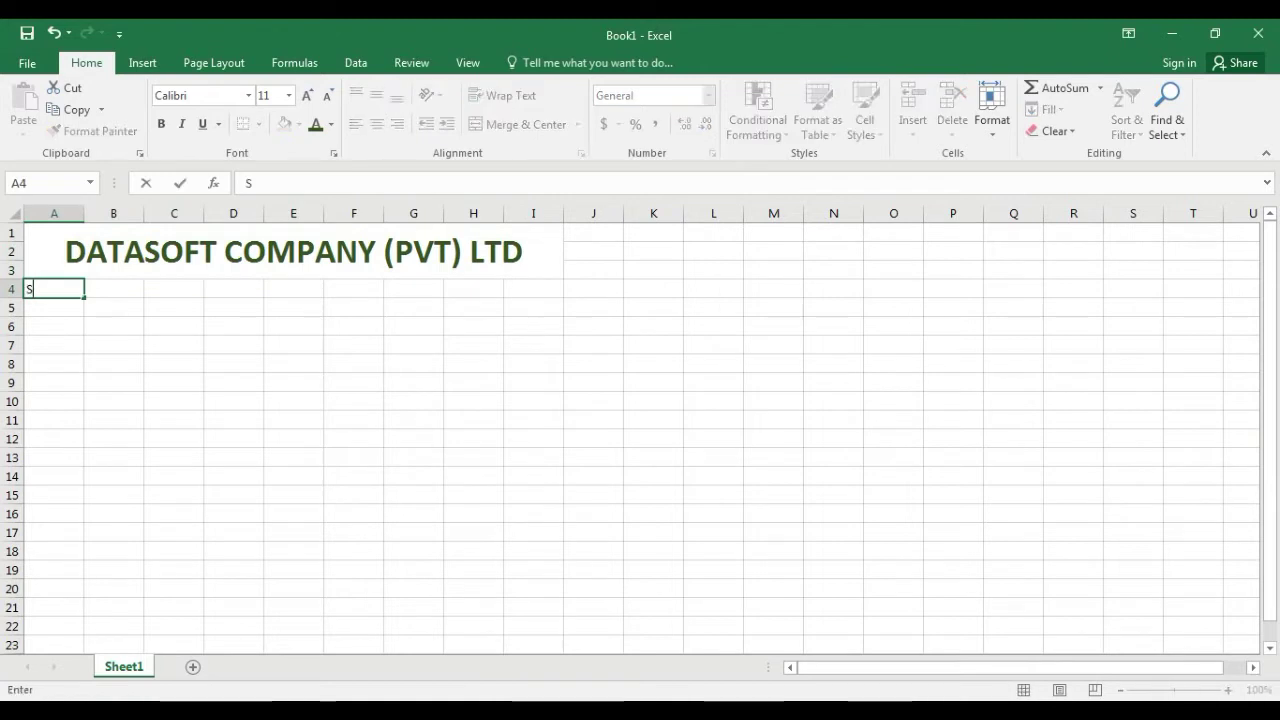
text(NO)
key(Tab)
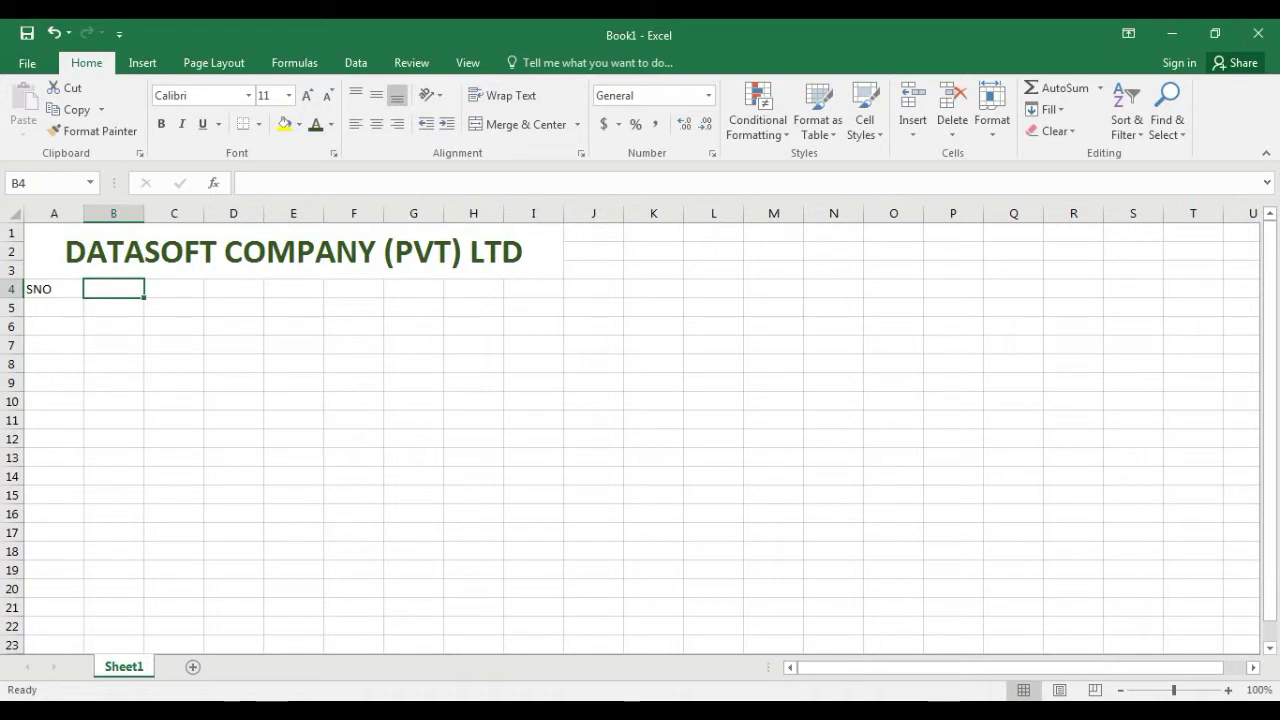
text(ITEMS)
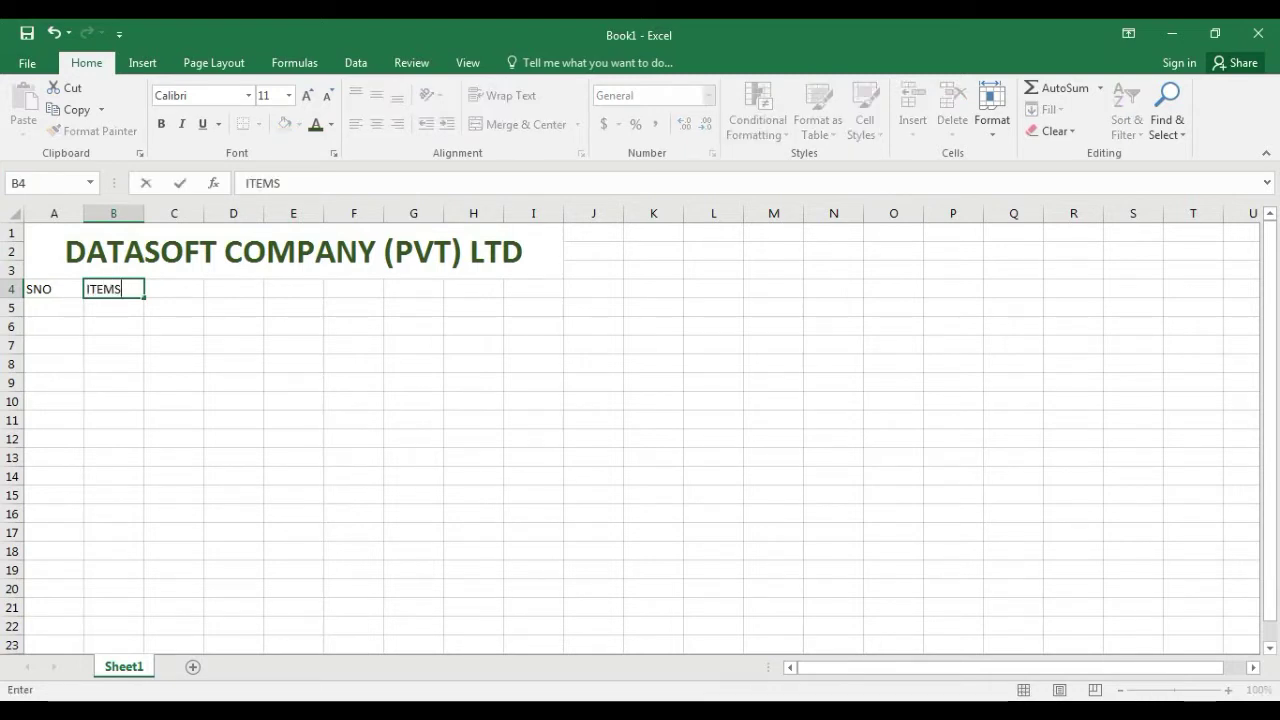
key(Tab)
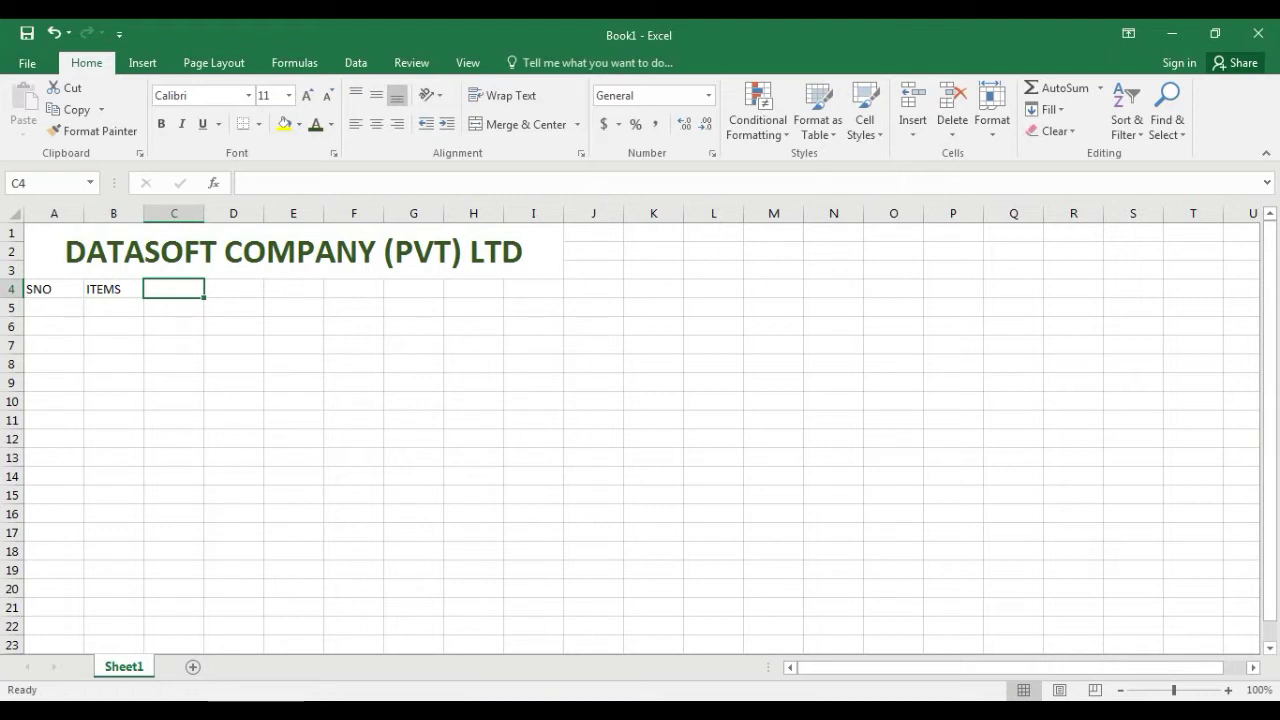
text(SALES)
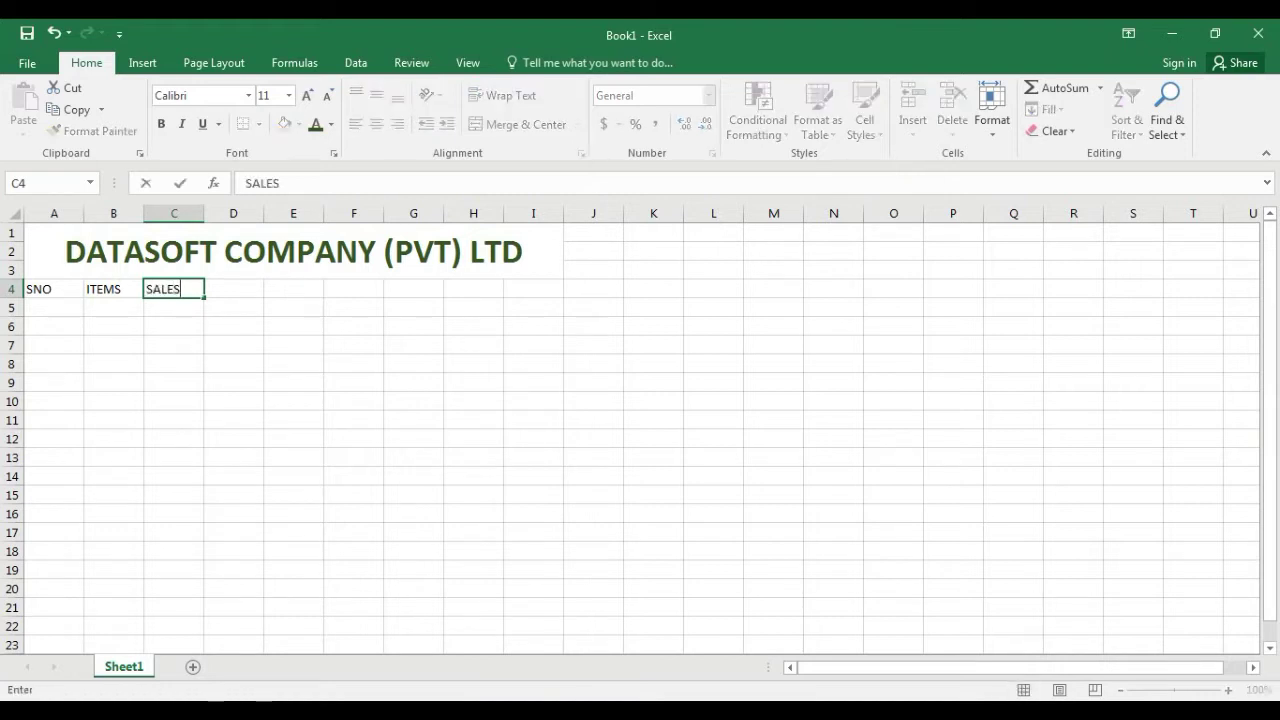
key(Tab)
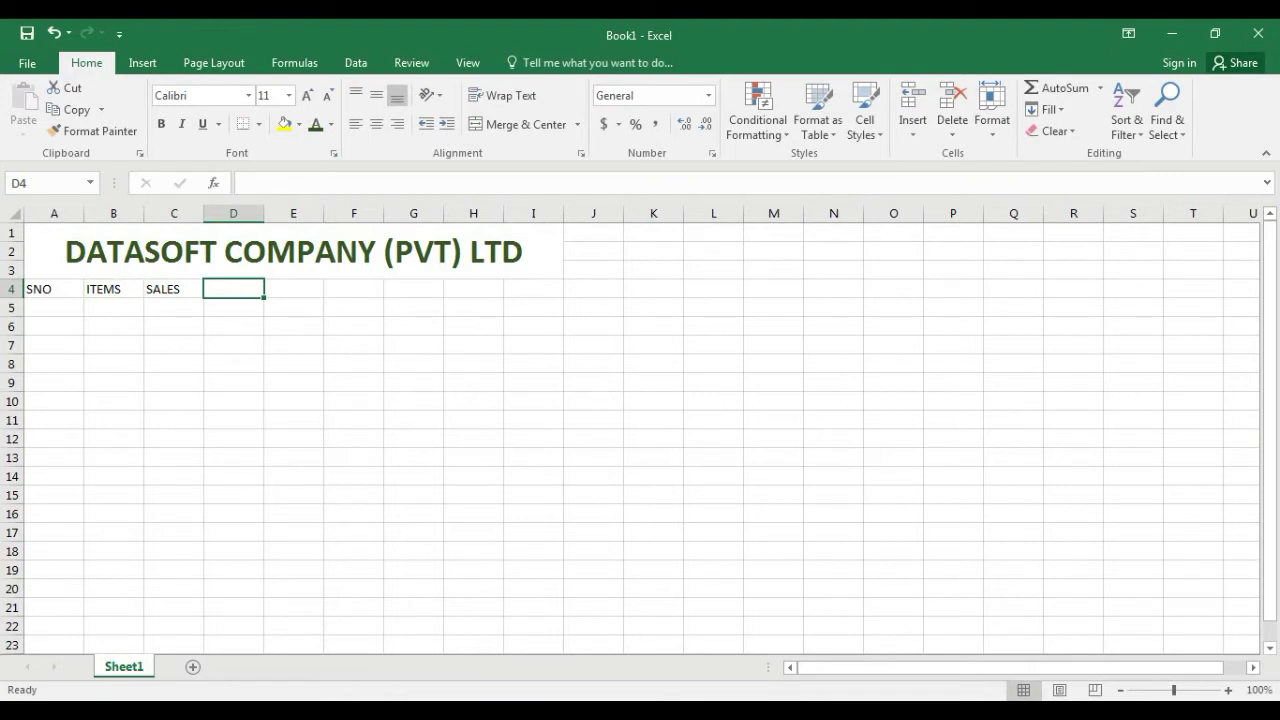
Step: Enter the column headings PURCHASE in D4 and STOCK in E4
click(174, 289)
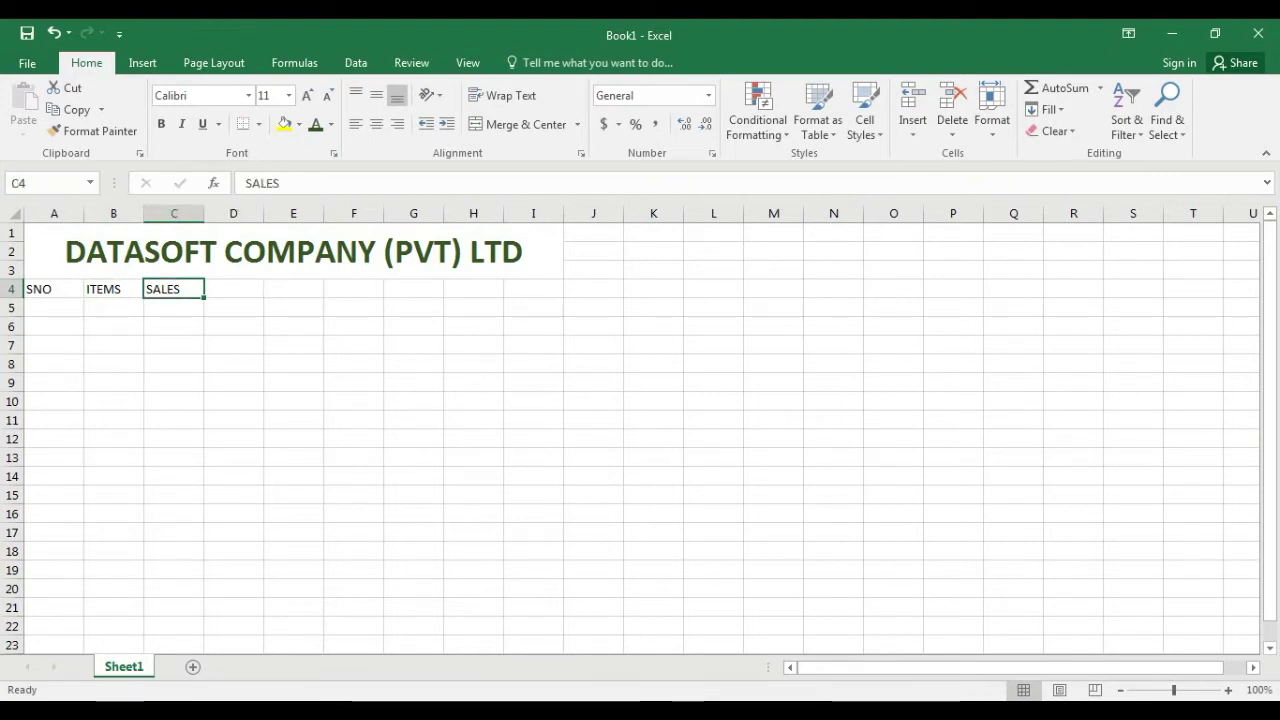
click(233, 289)
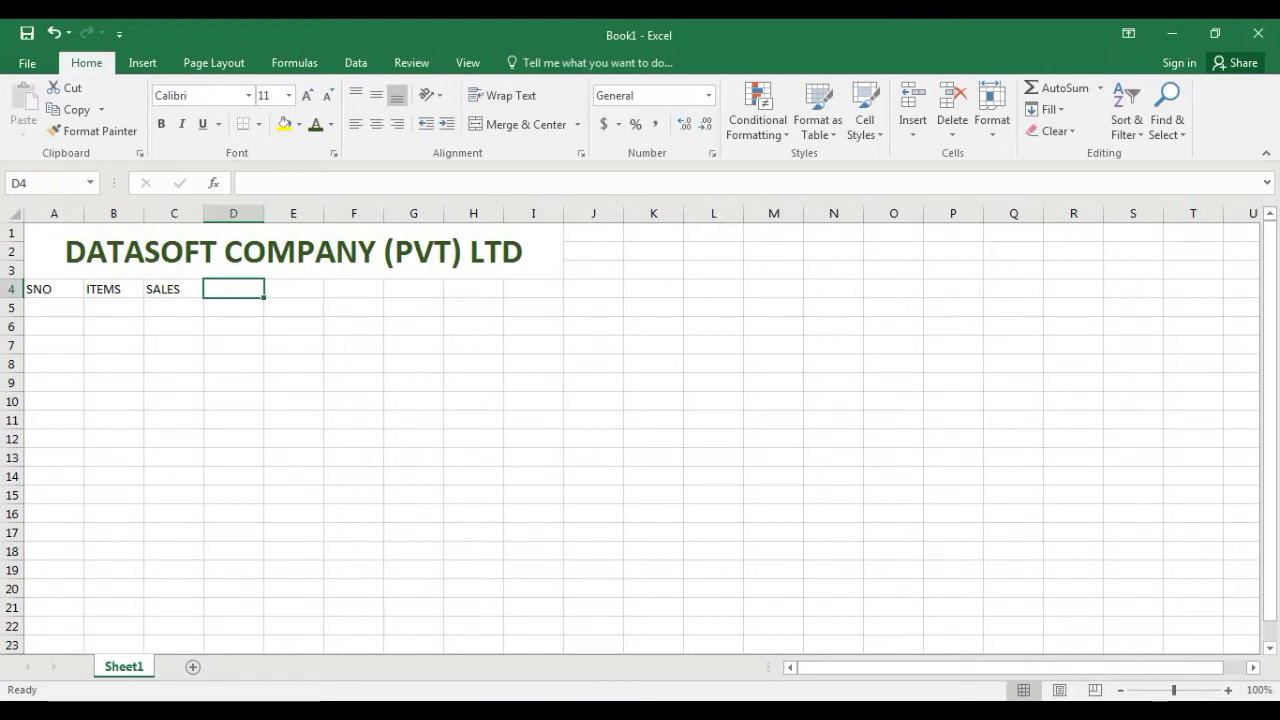
text(PURCHASE)
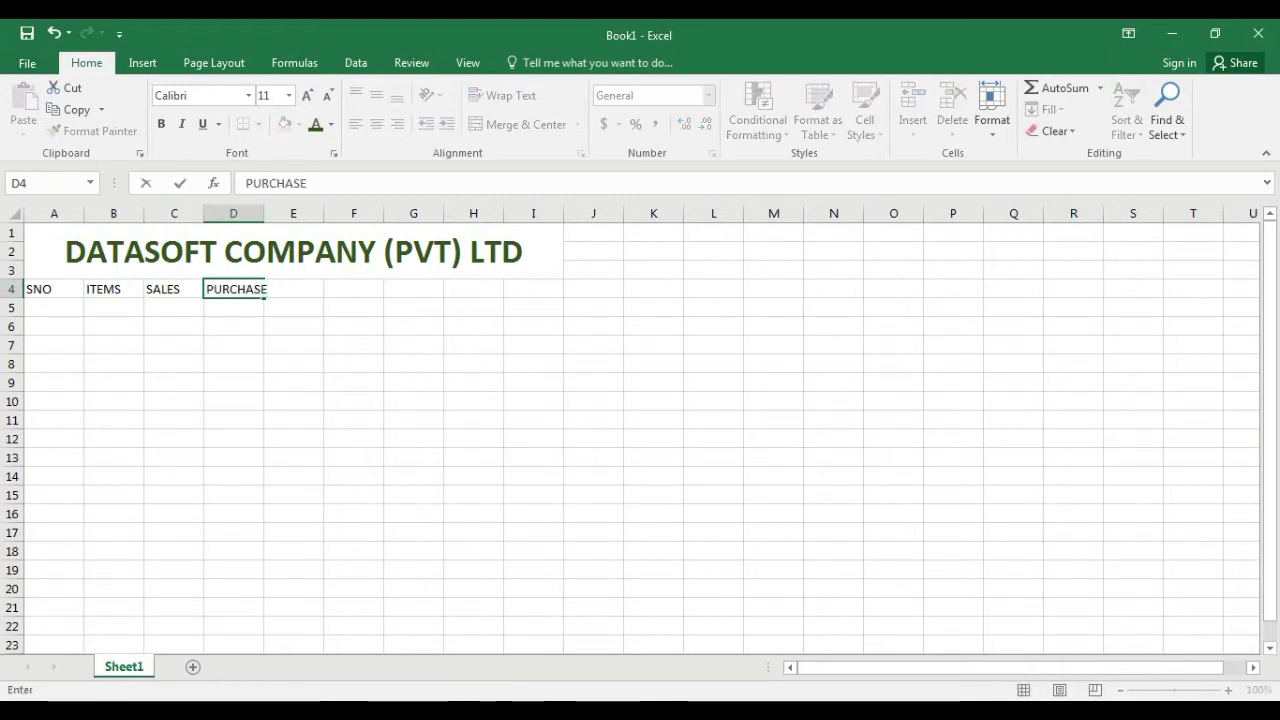
key(Tab)
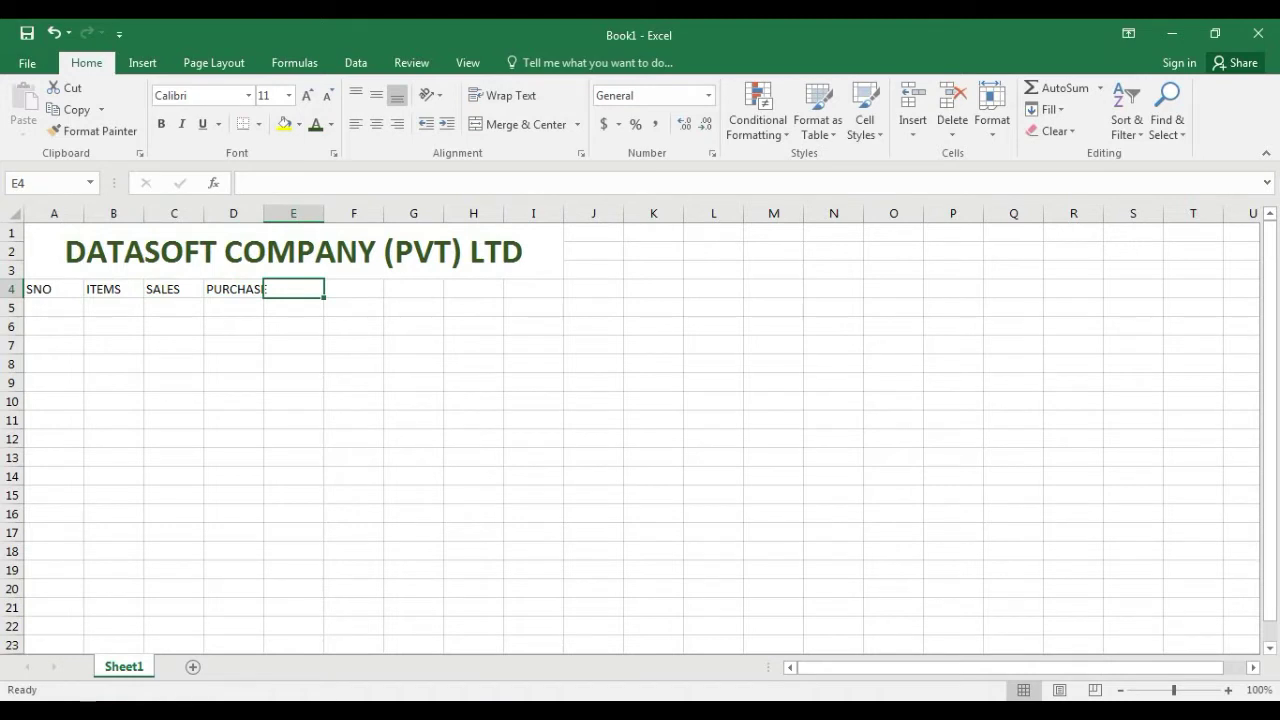
text(S)
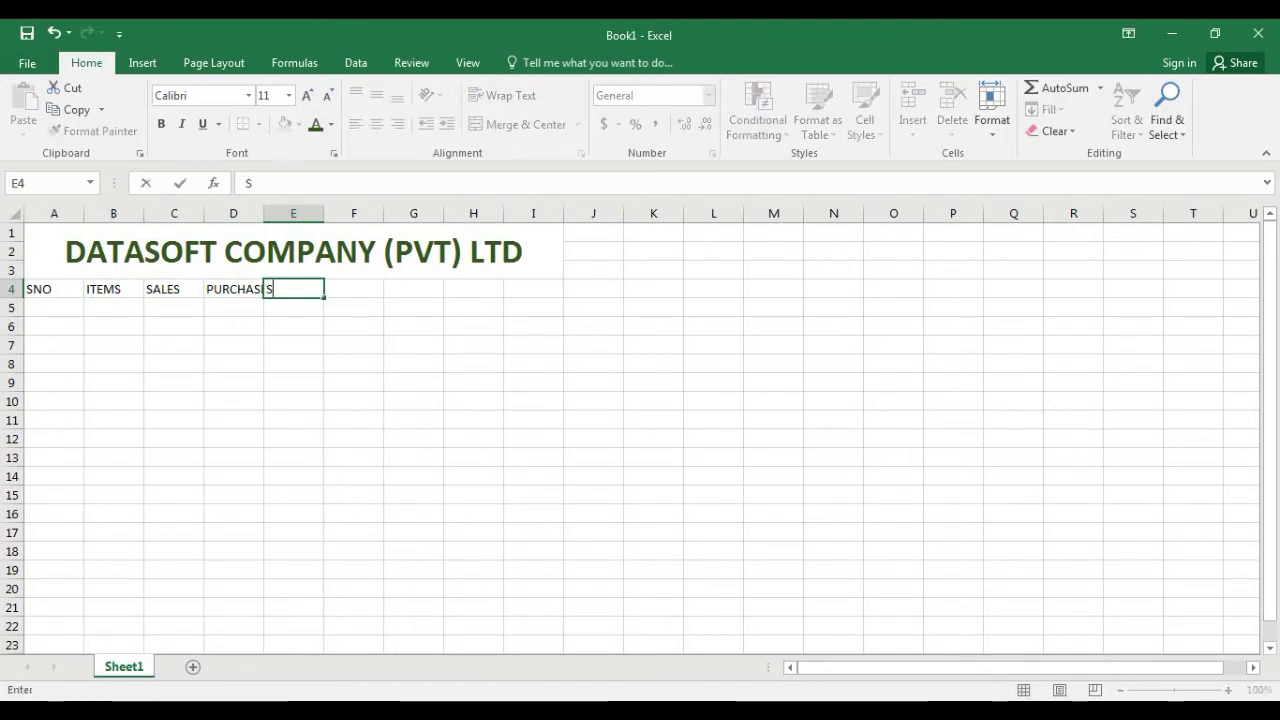
text(TOCK)
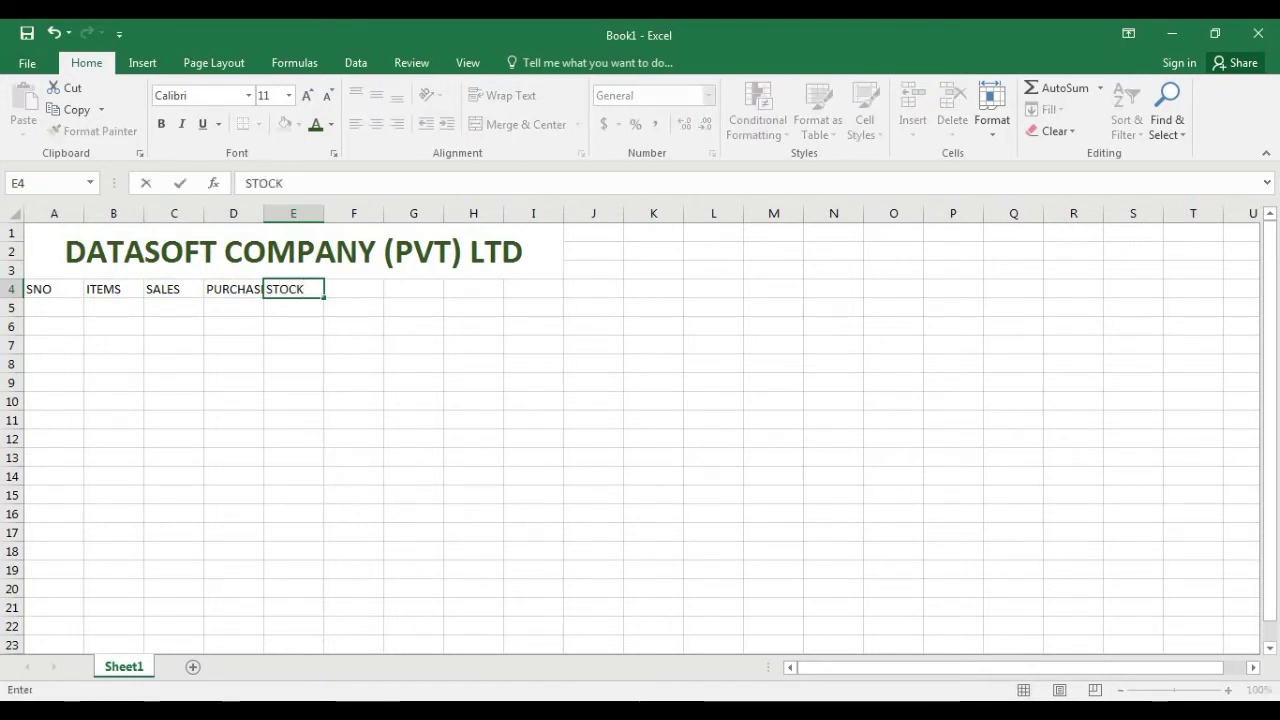
key(Tab)
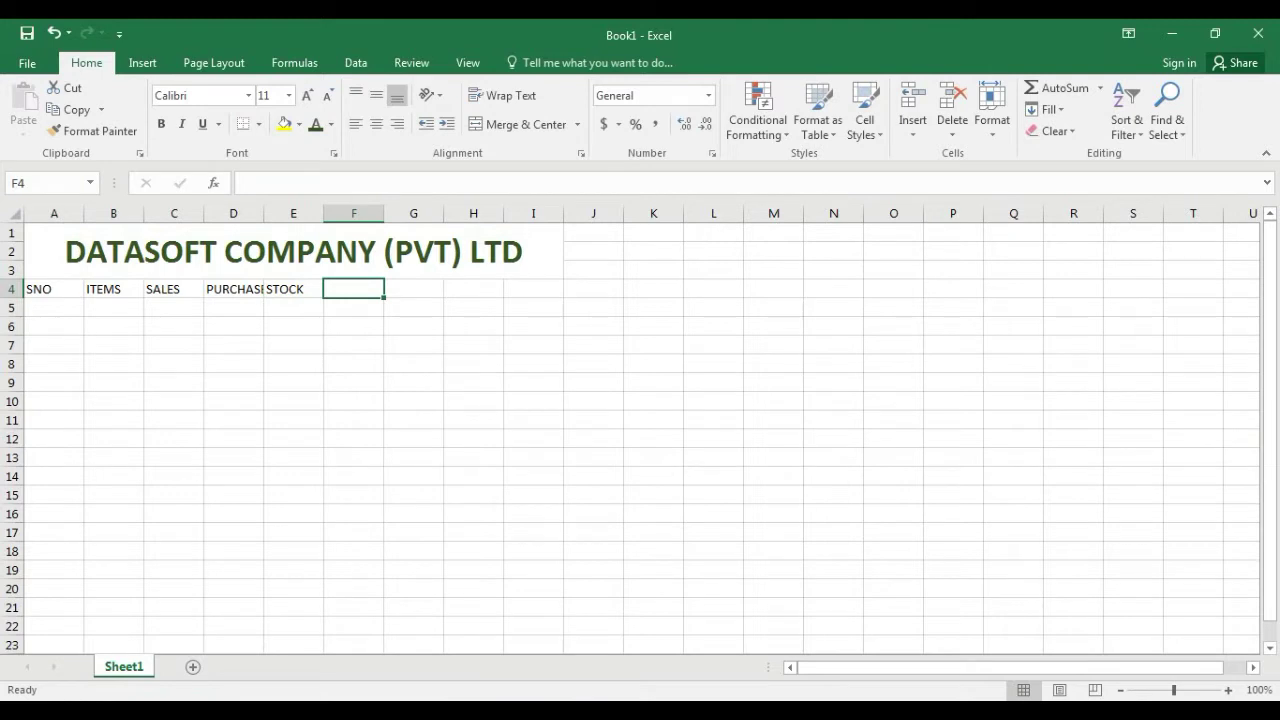
Step: Fill A5:A10 under SNO with a number series starting at 1, and clear A10 so the numbering ends at 5
key(Return)
text(1)
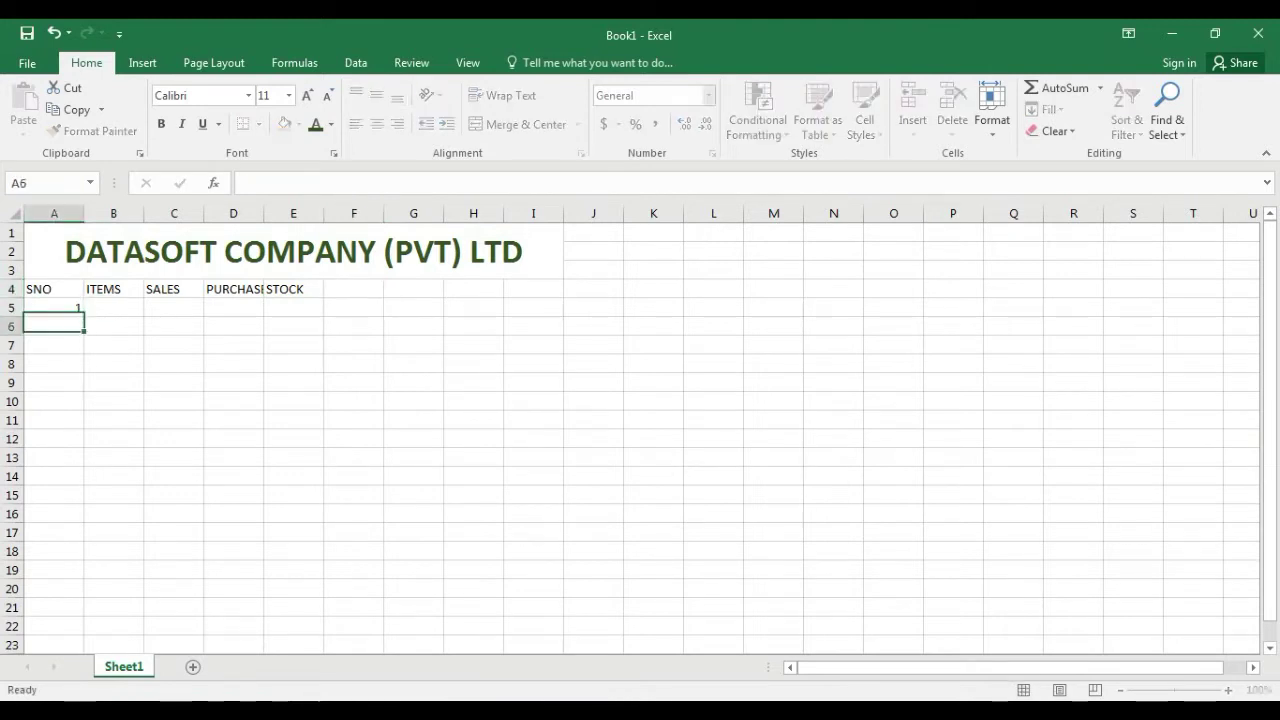
key(Return)
key(Up)
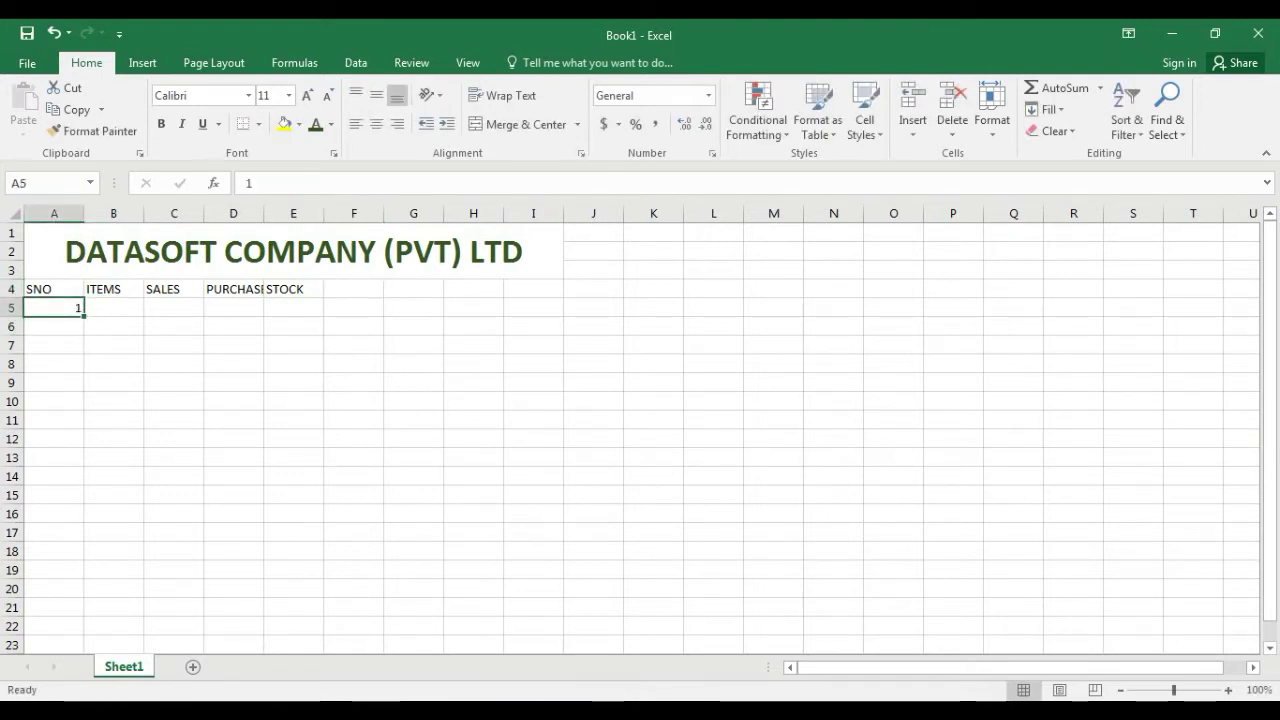
key(Down)
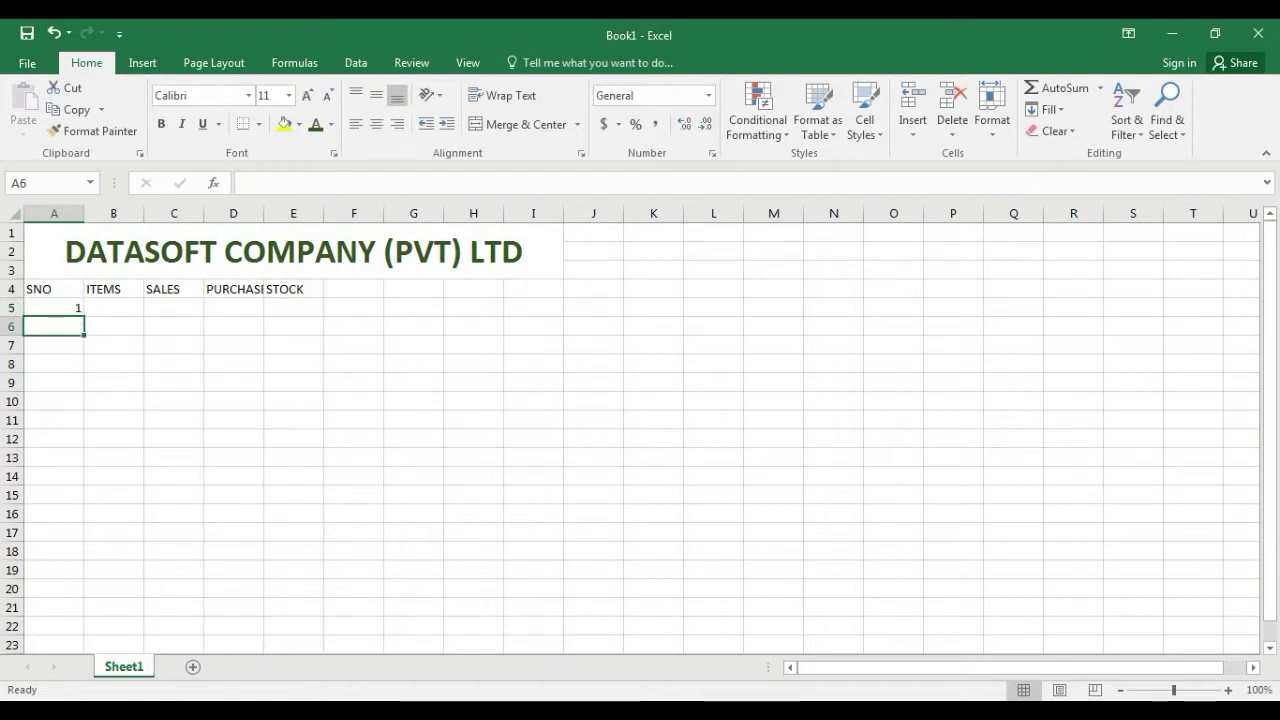
key(Up)
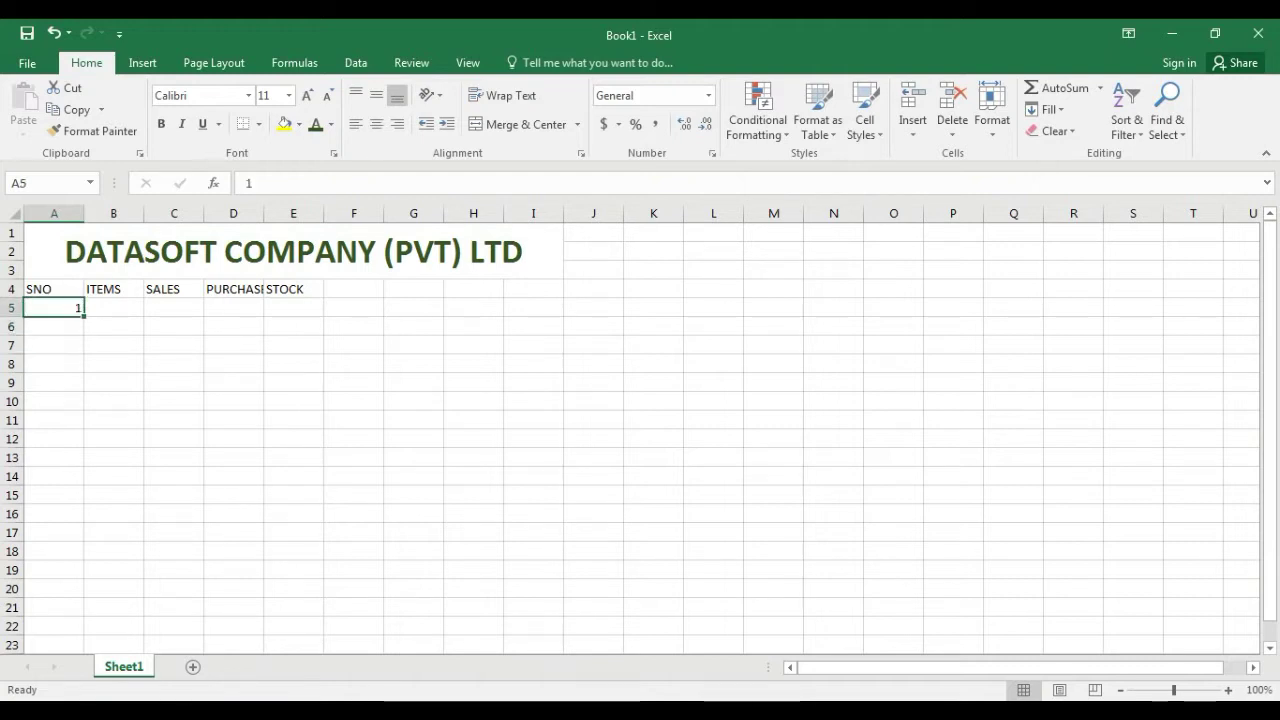
drag(84, 316, 86, 413)
click(100, 421)
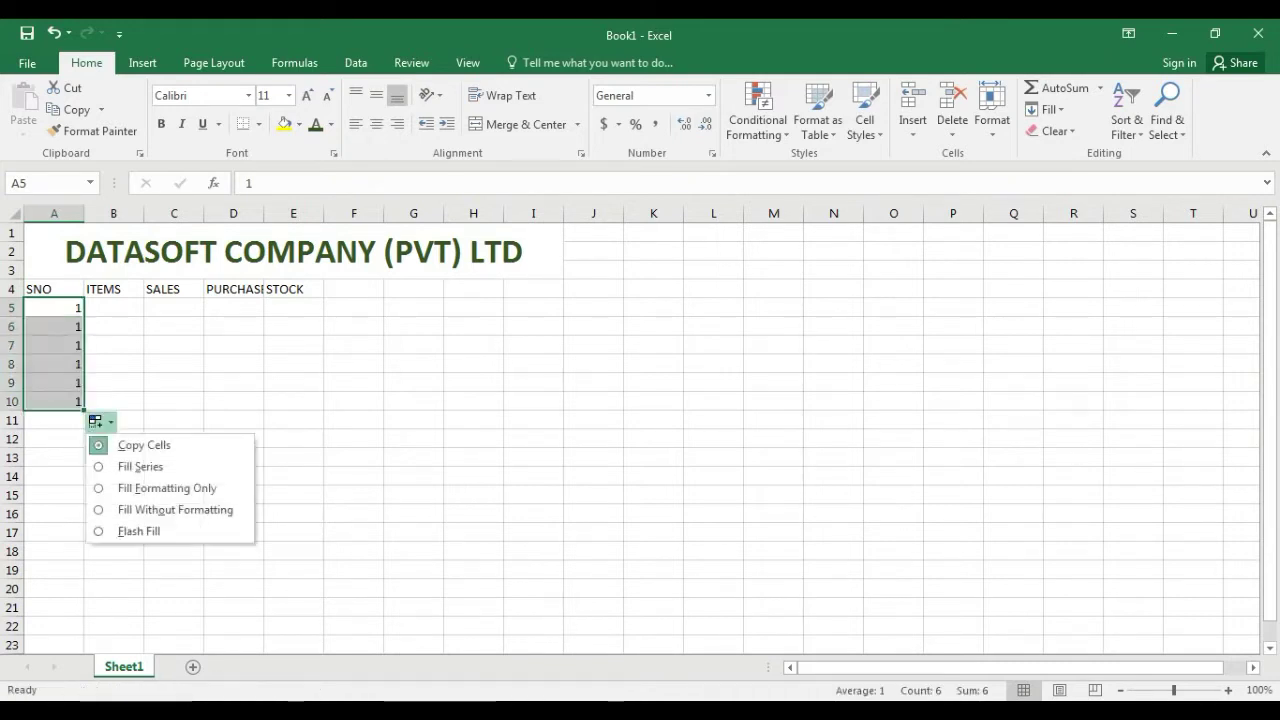
click(140, 466)
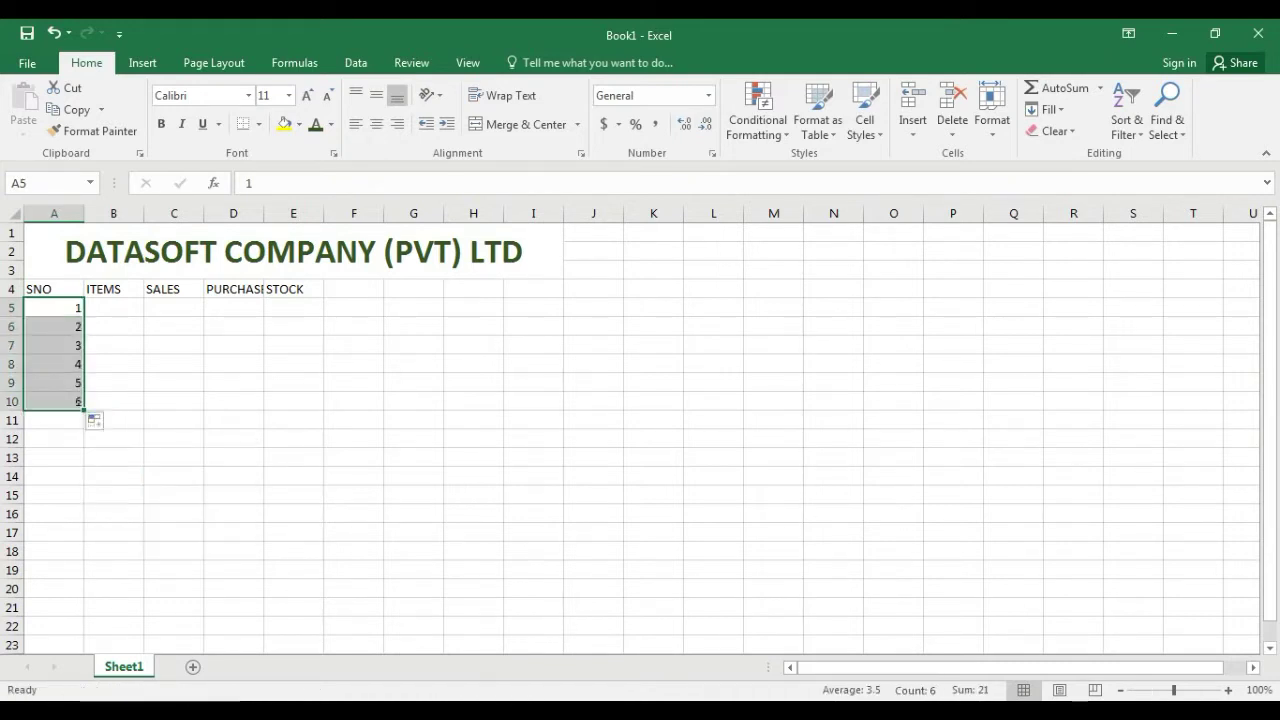
click(56, 402)
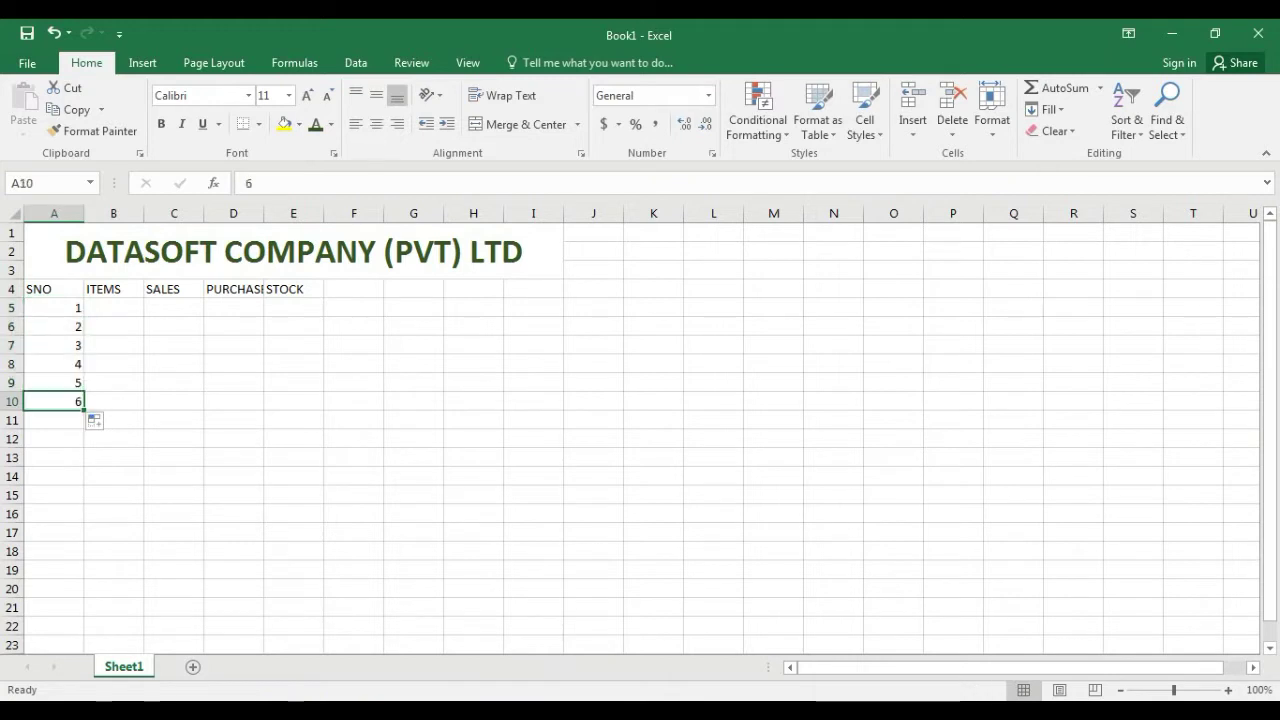
key(Delete)
Step: Enter the items LAPTOP, KEYBOARDS and MOUSE in cells B5 to B7
click(113, 308)
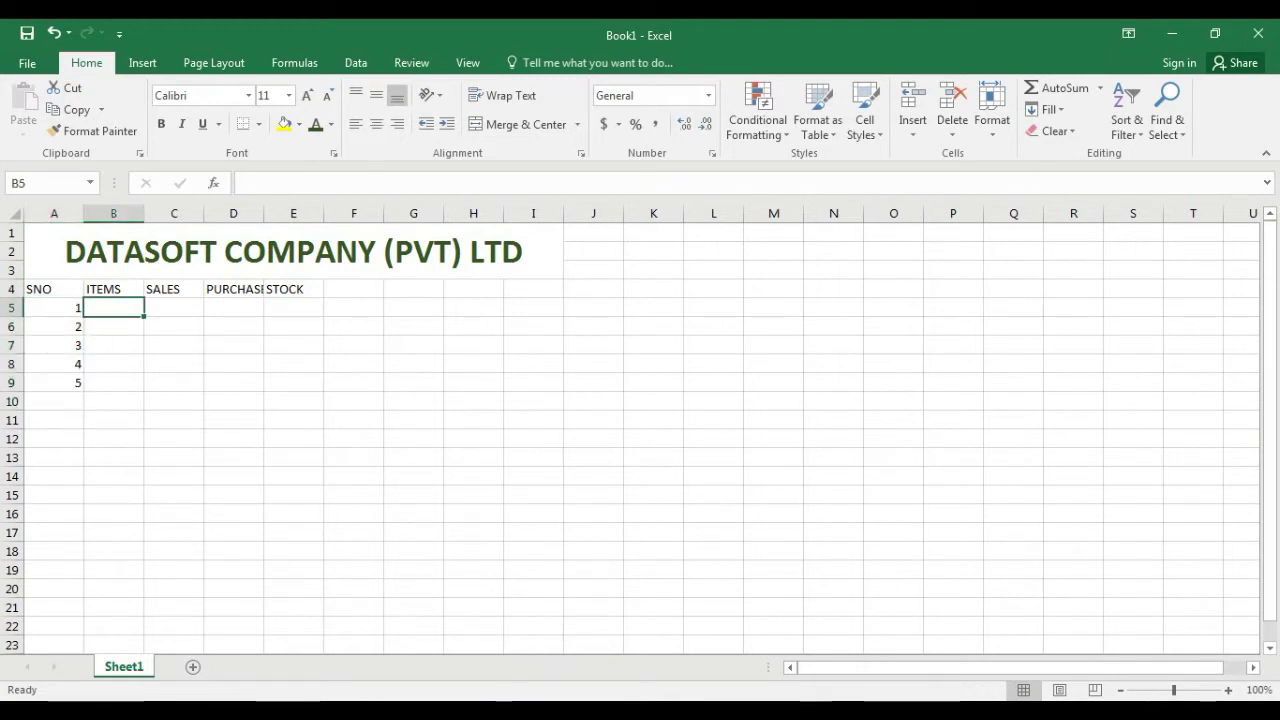
text(LAPTOP)
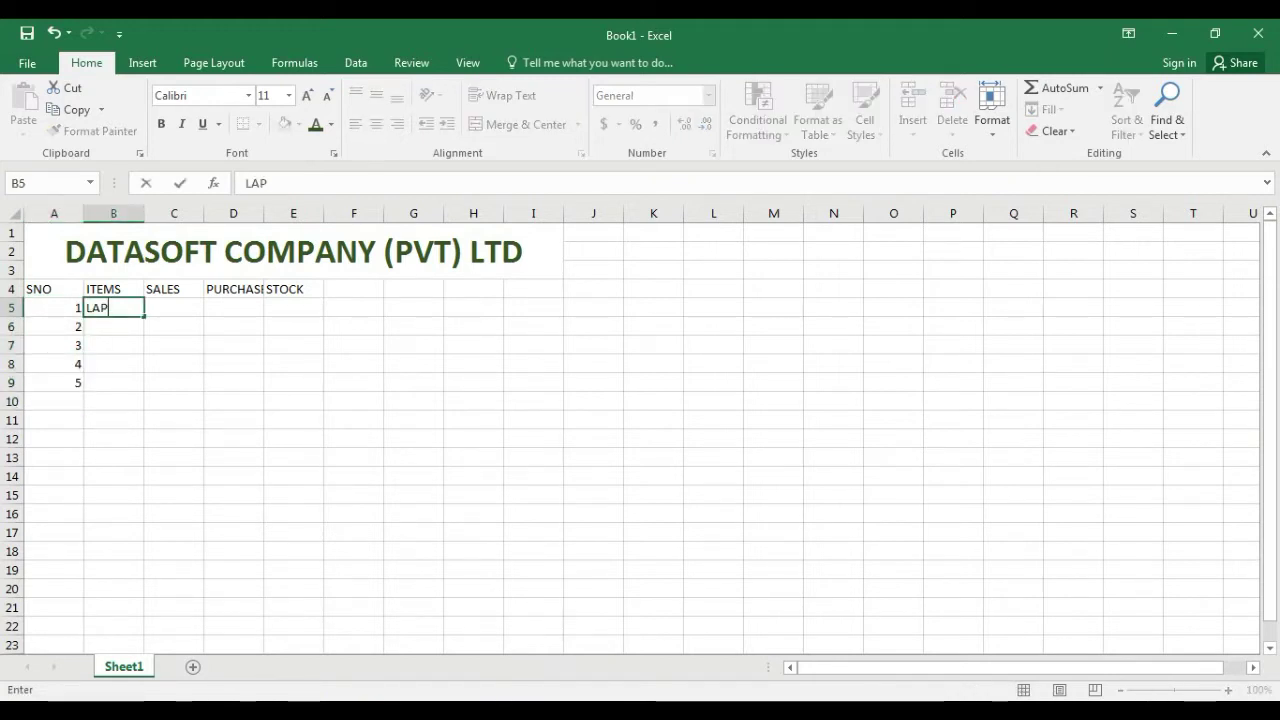
key(Return)
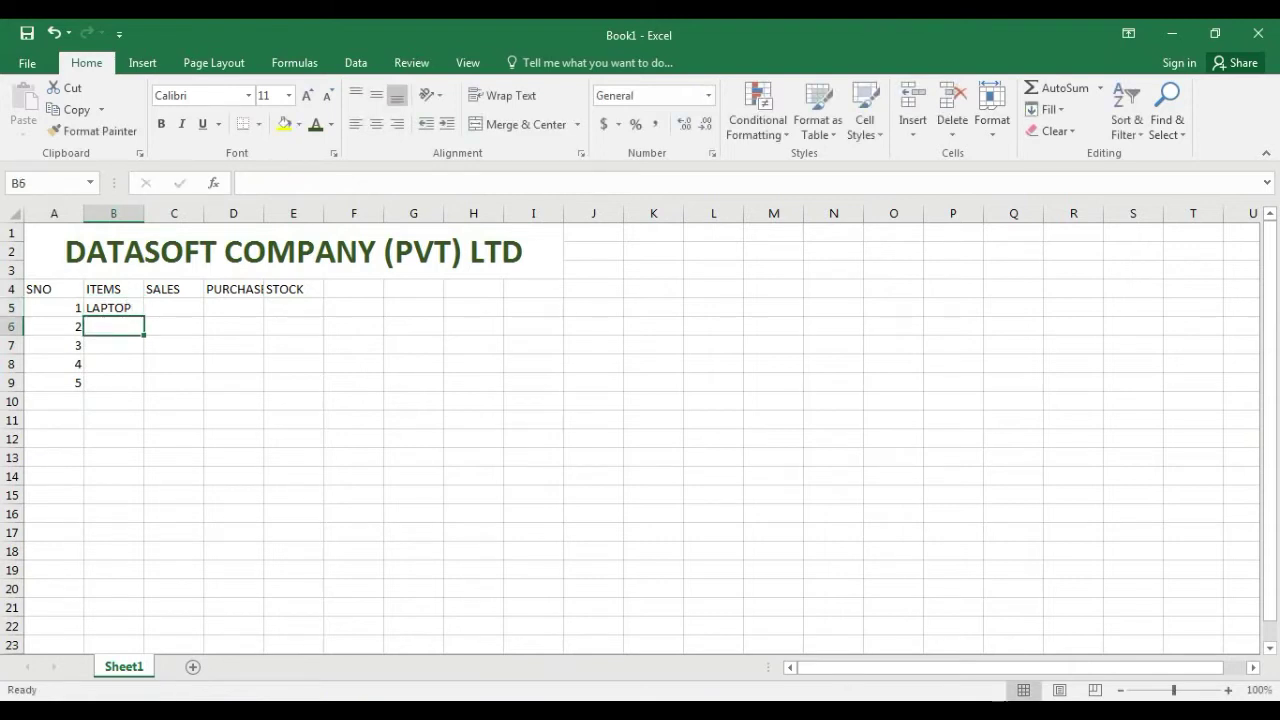
text(C)
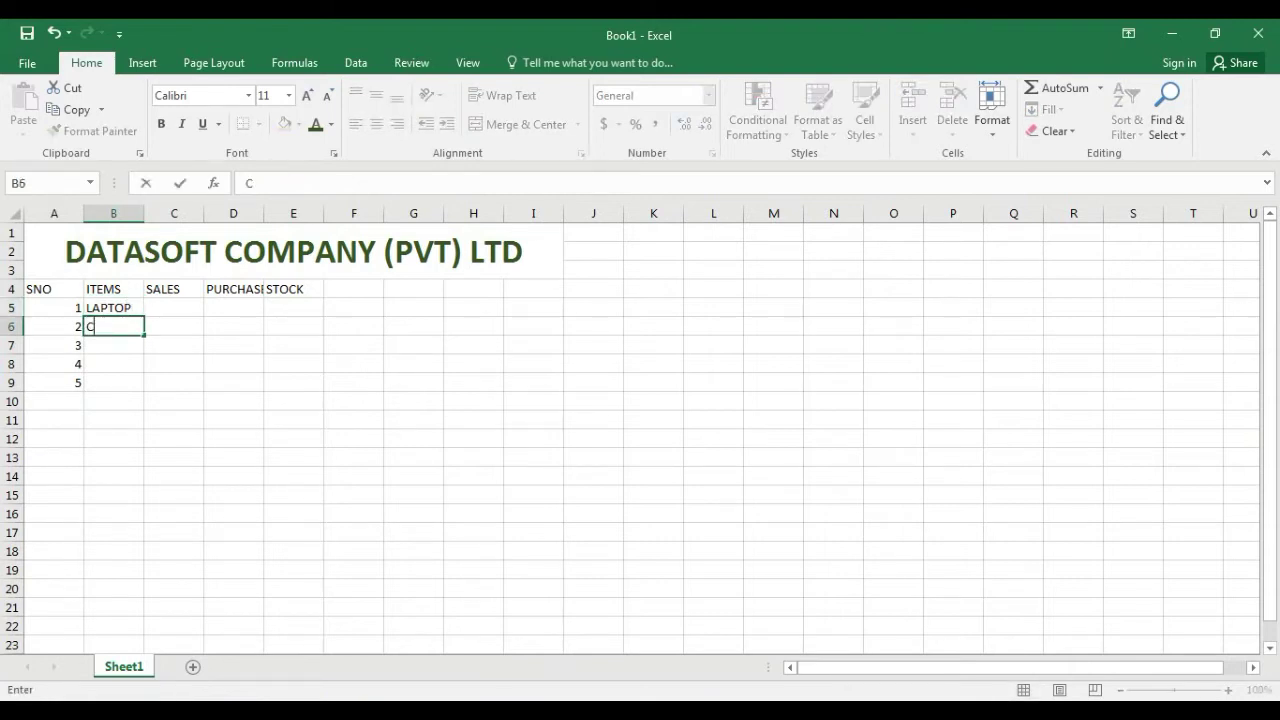
key(BackSpace)
text(KEYBOARDS)
key(Return)
text(MOUSE)
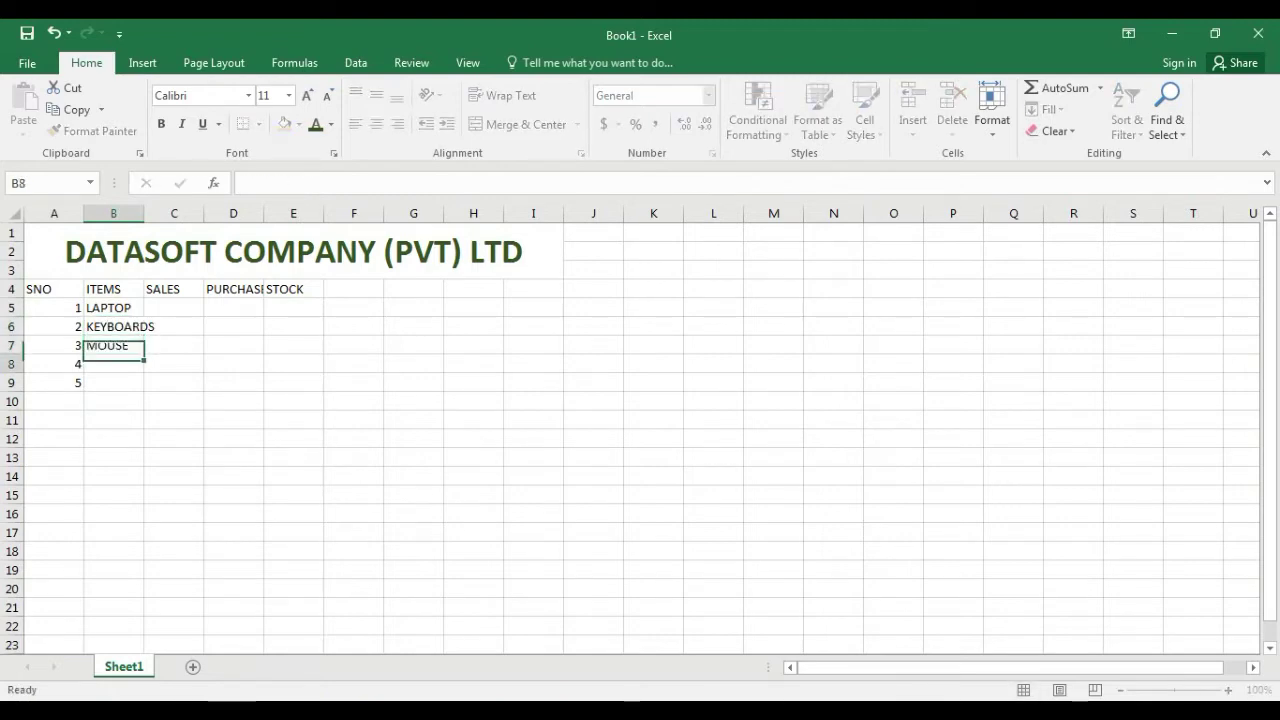
key(Return)
Step: Enter the items PRINTERS and SCANNERS in cells B8 and B9, and autofit the width of column B
text(PRINTERS)
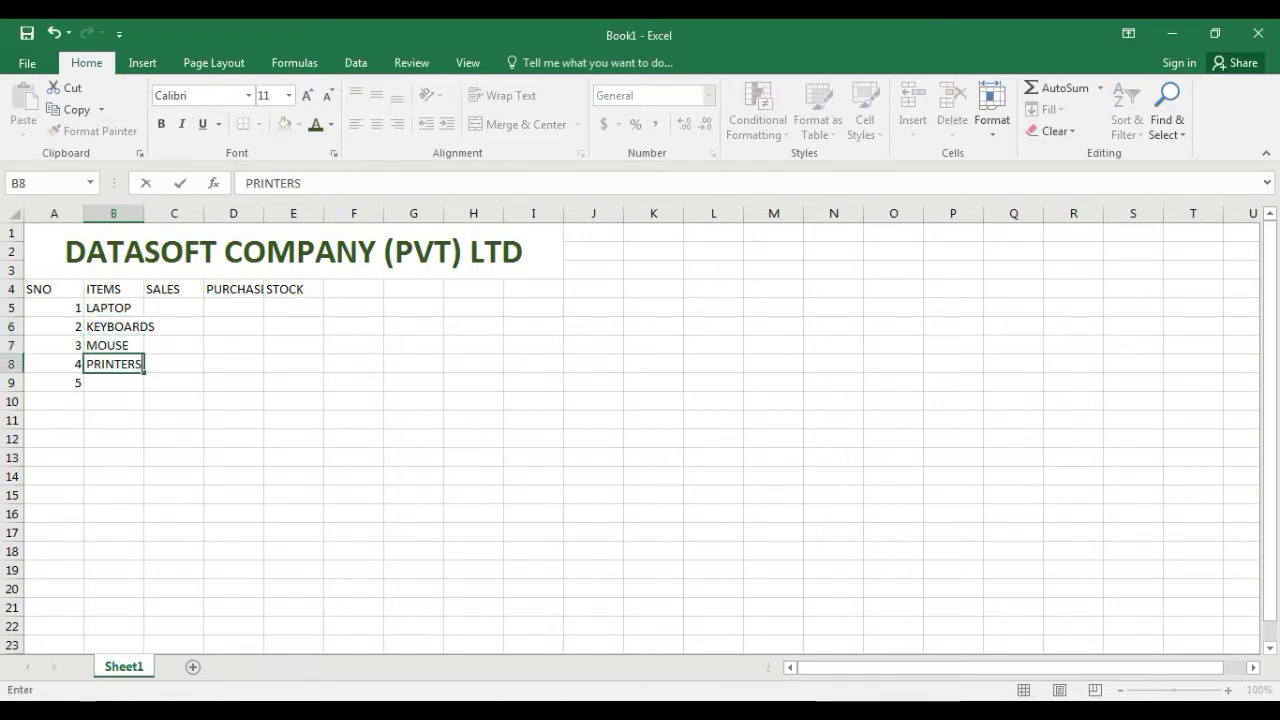
key(Return)
text(SCANNE)
key(BackSpace)
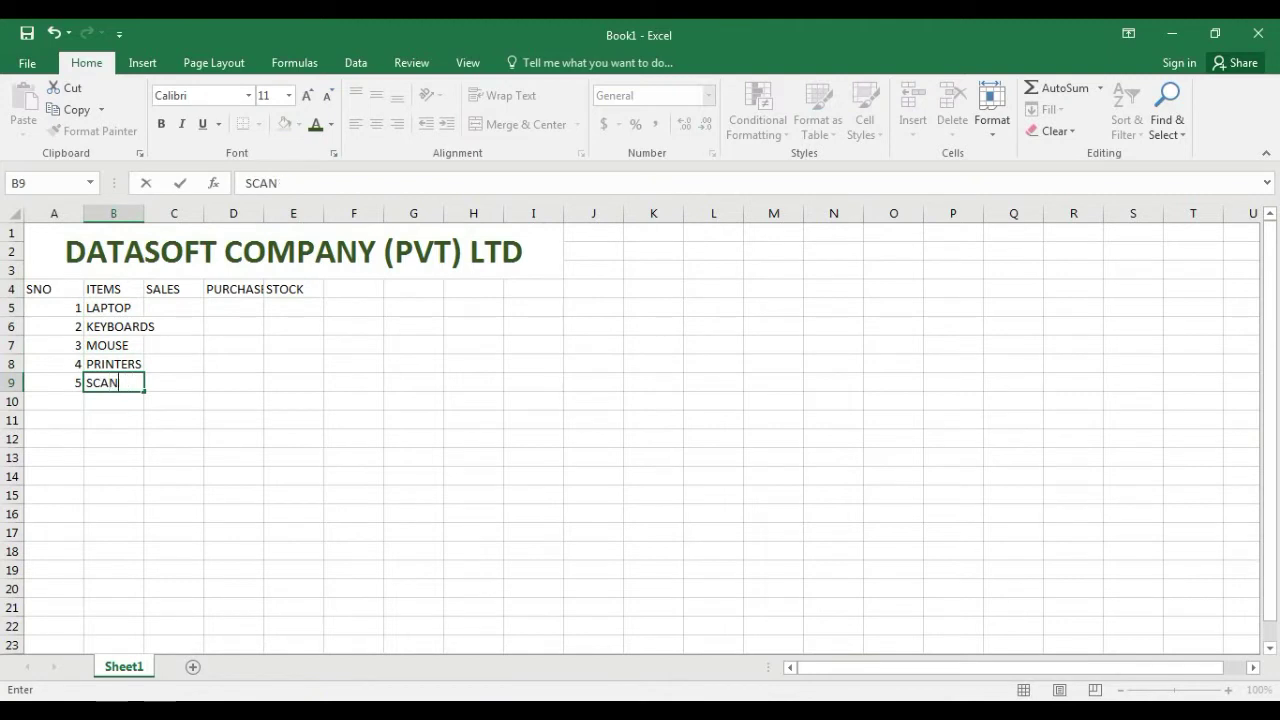
text(NERS)
key(Return)
double_click(144, 213)
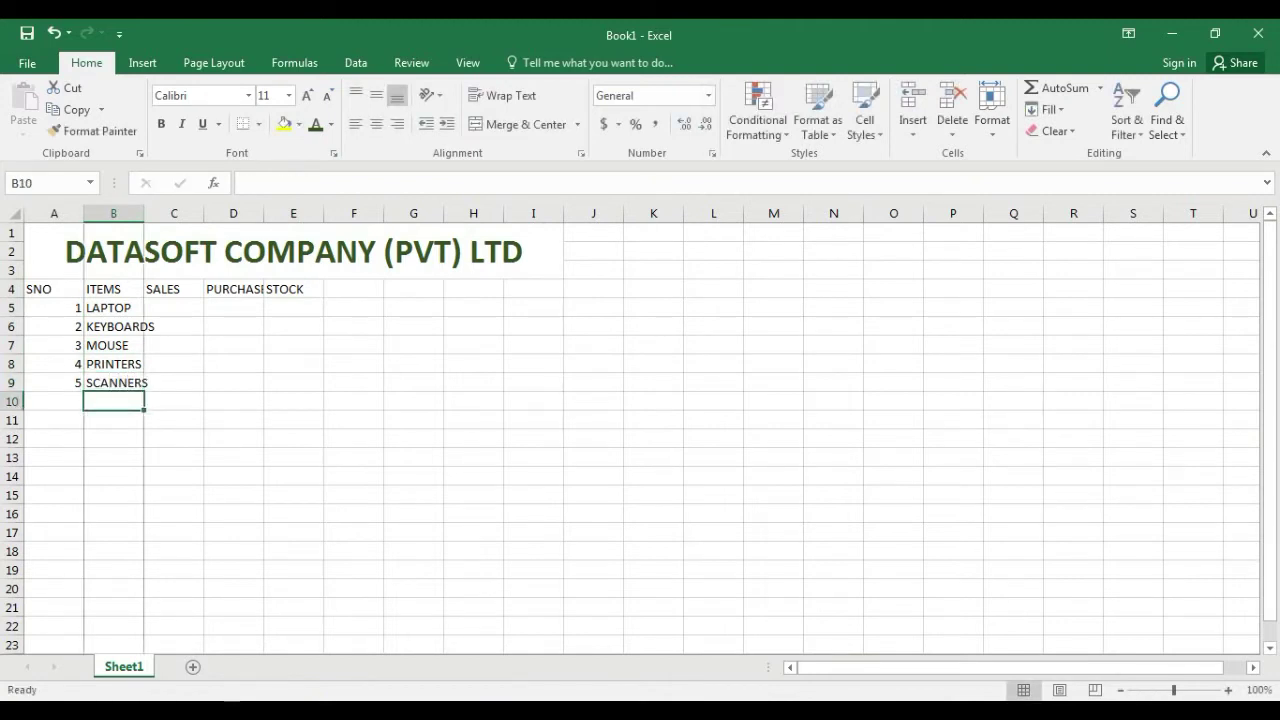
click(189, 308)
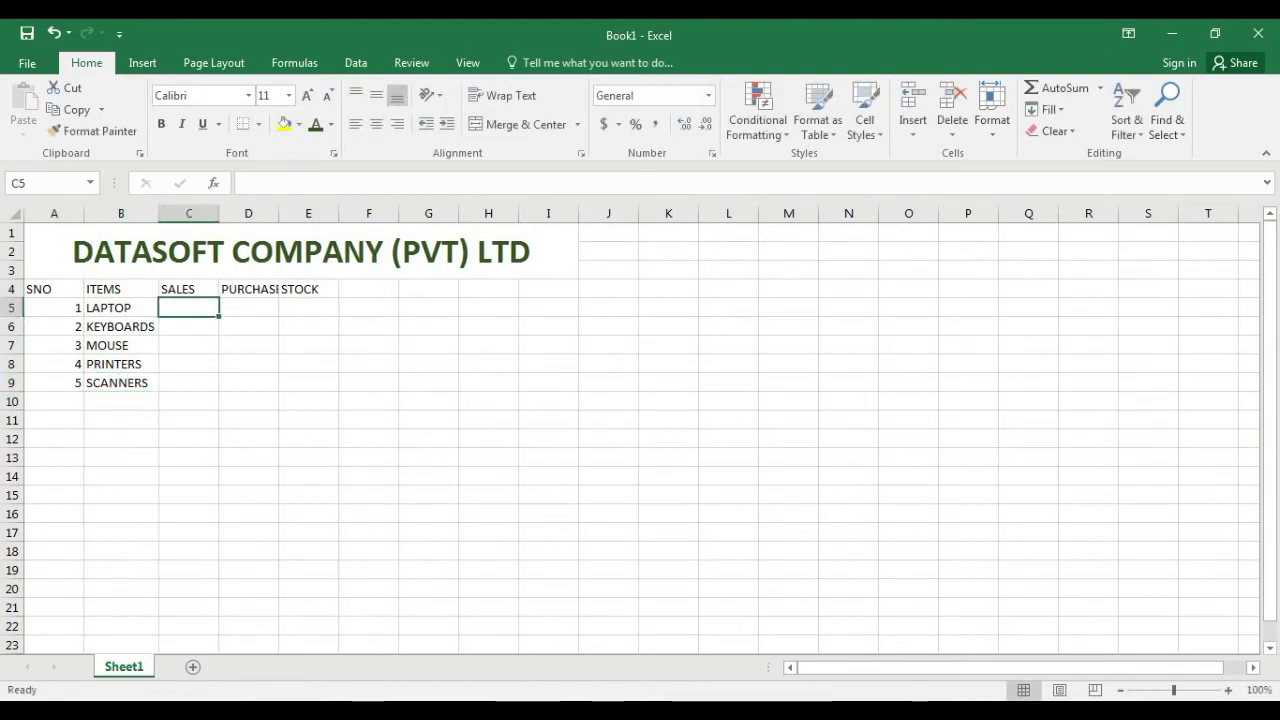
Step: Fill the heading cells A4:E4 with a light blue theme colour
drag(54, 289, 308, 289)
click(298, 124)
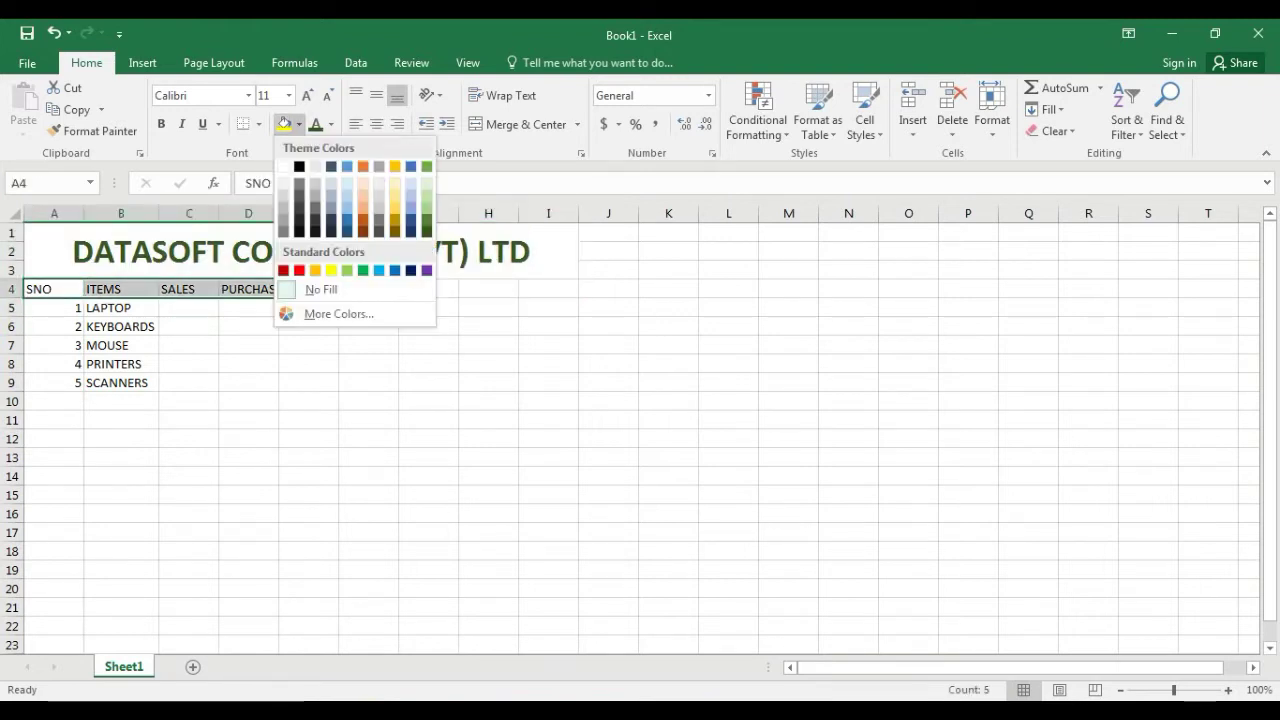
click(347, 196)
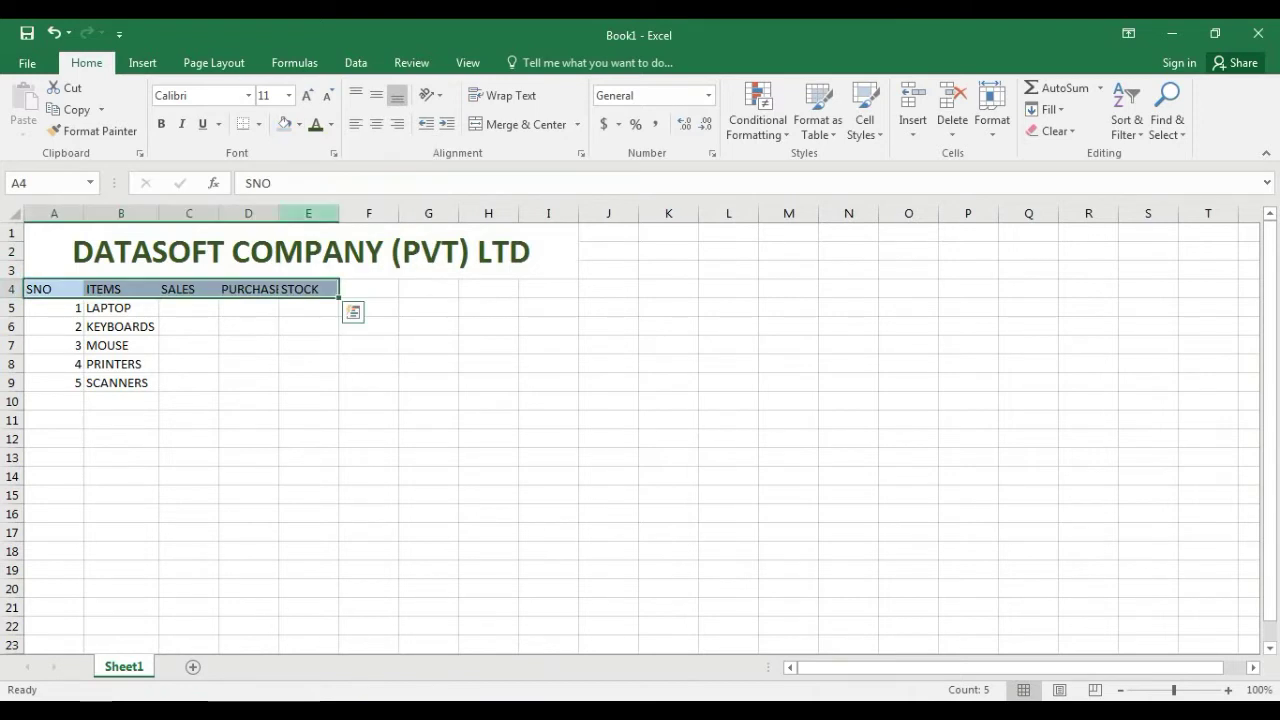
click(189, 308)
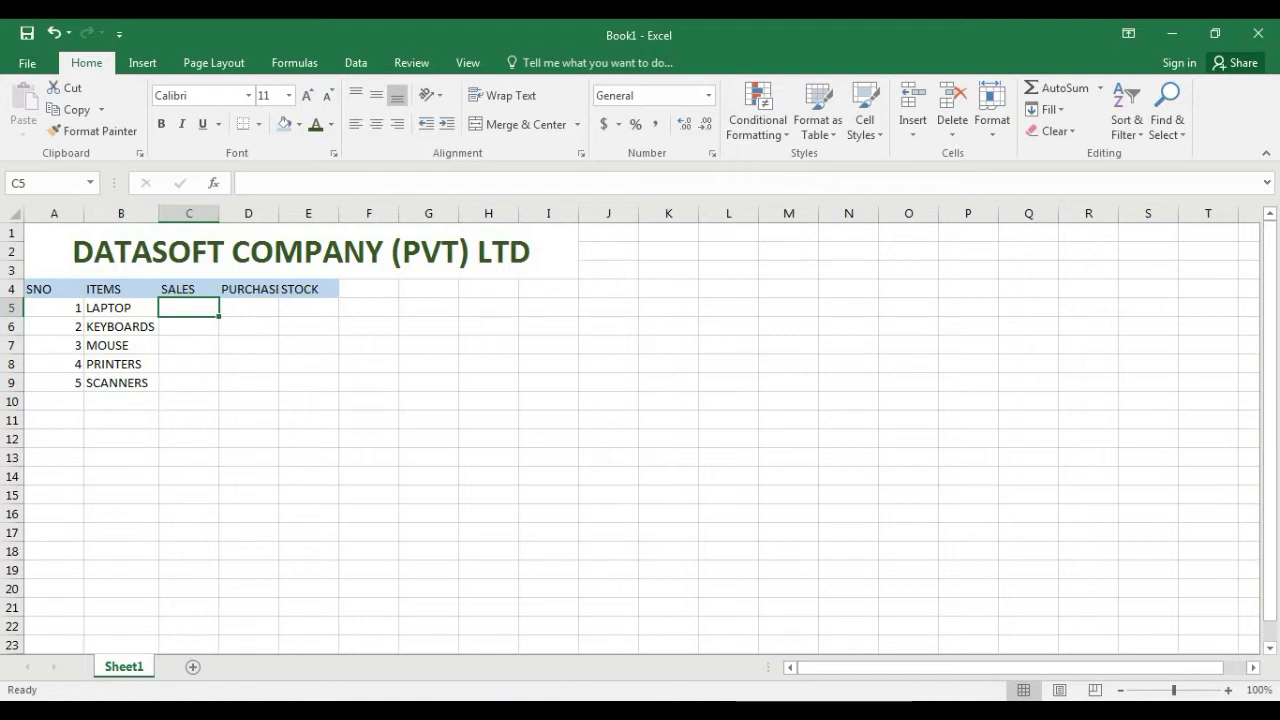
Step: Enter the column heading MONTH in F4 and the month JAN in F5
click(368, 289)
text(MONTH)
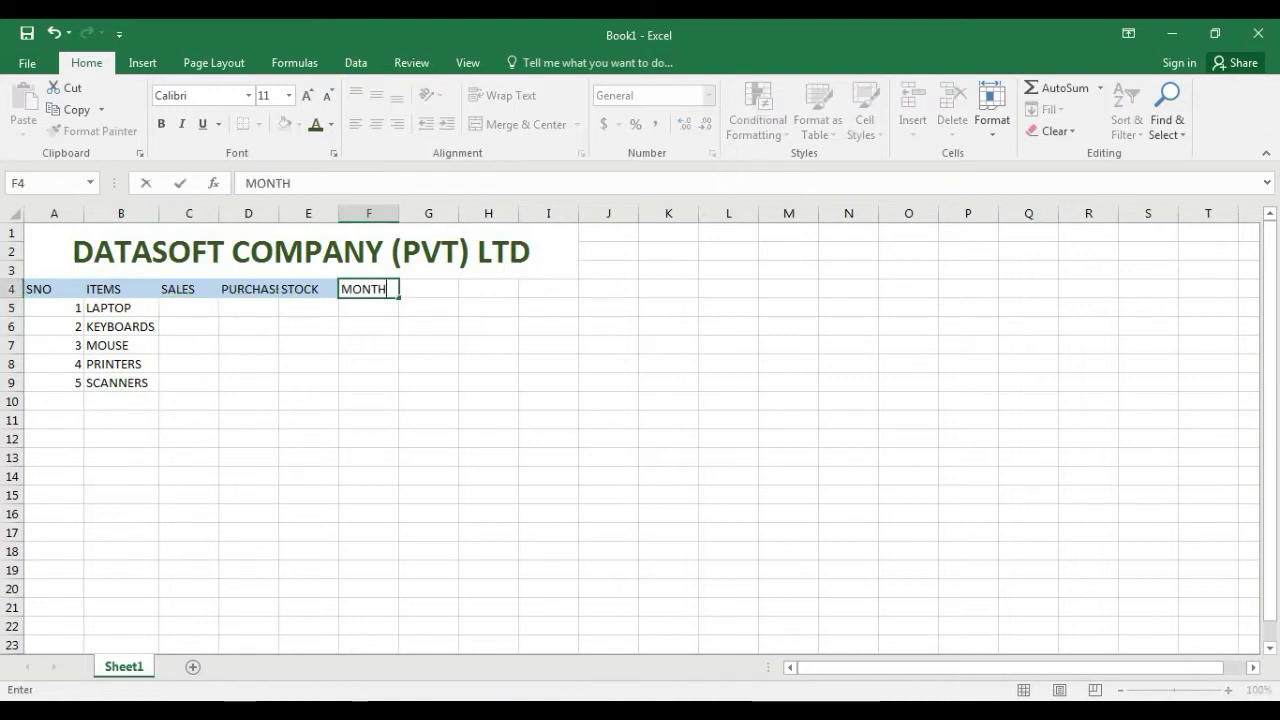
key(Return)
text(JAN)
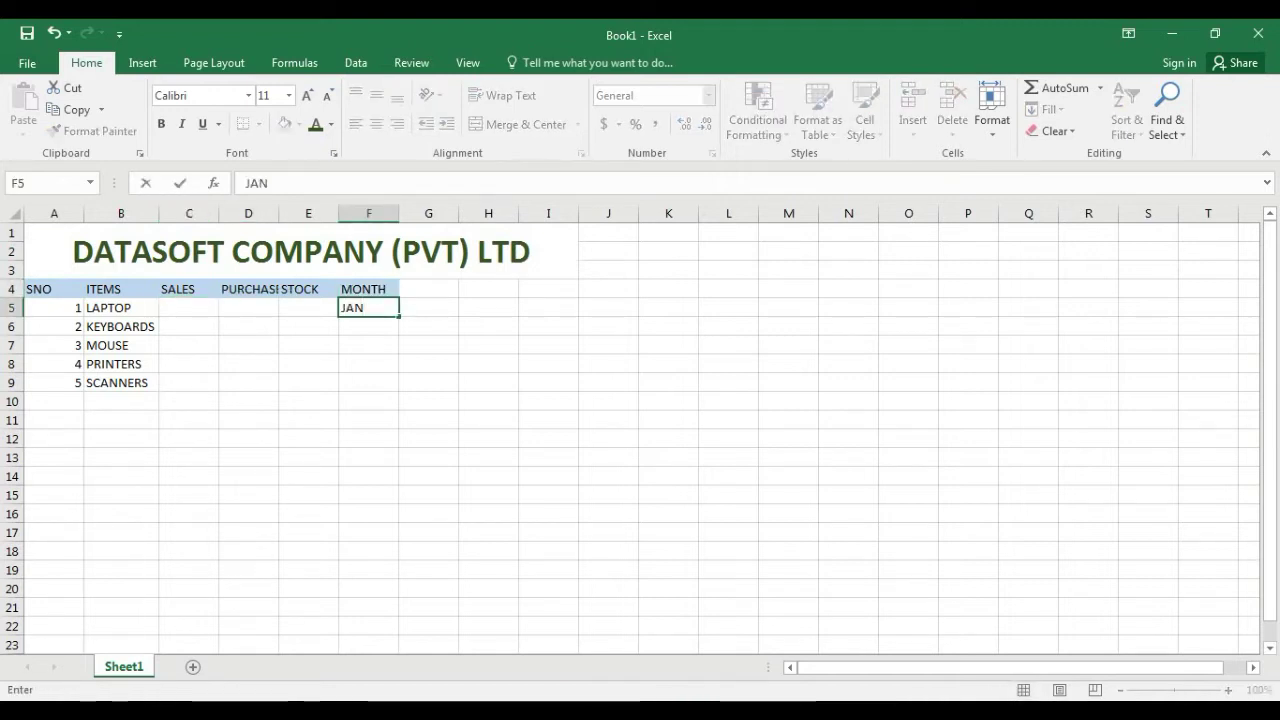
key(Return)
Step: Enter the column heading YEAR in cell G4
click(428, 289)
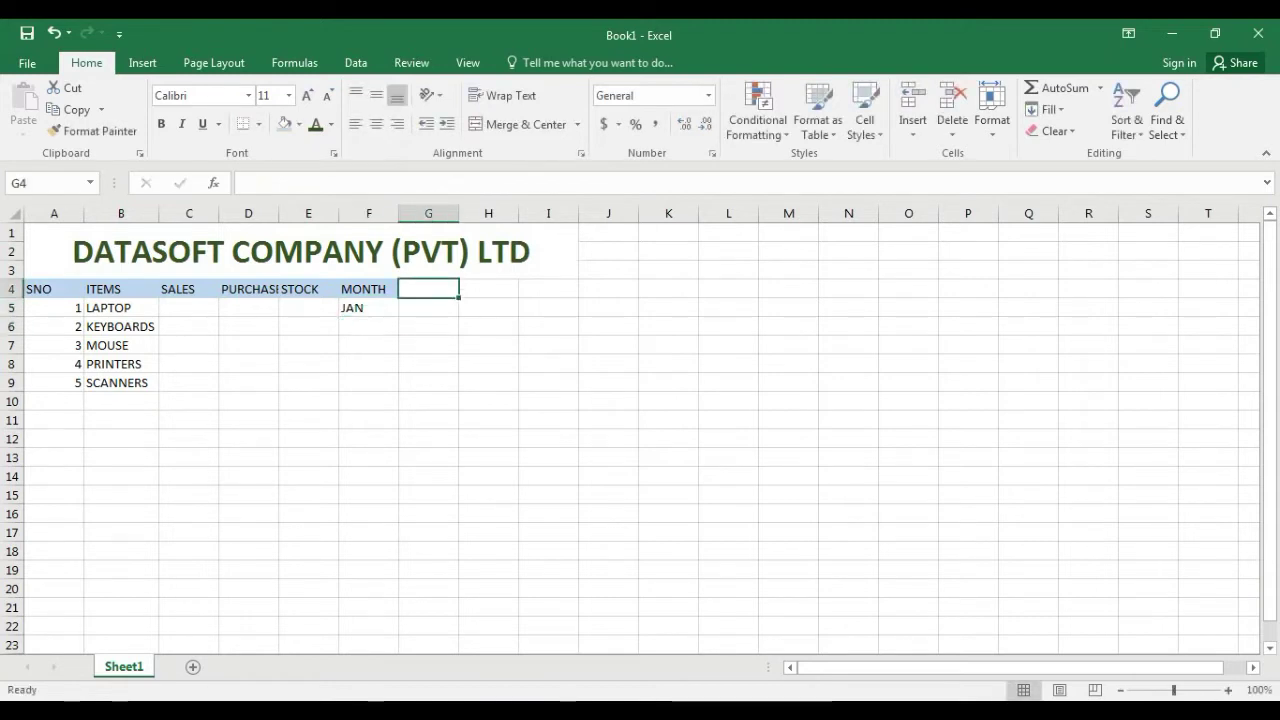
text(YR)
key(Return)
key(Up)
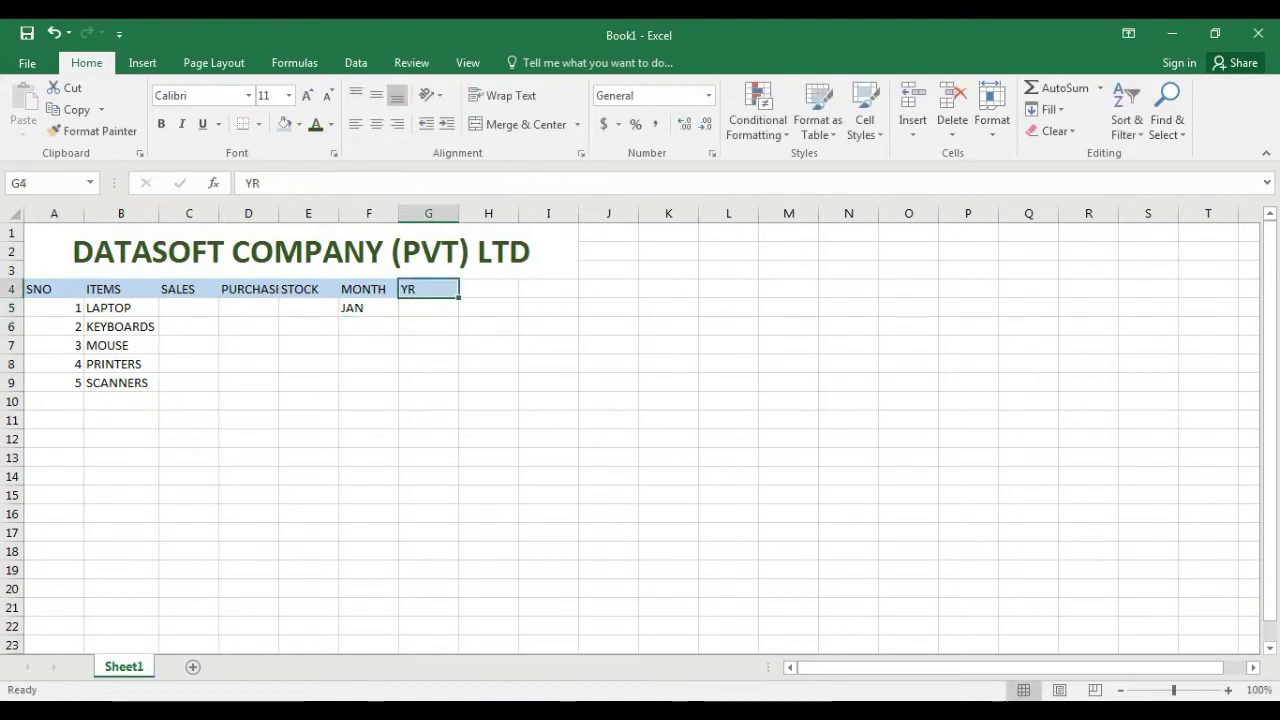
text(YEAR)
key(Return)
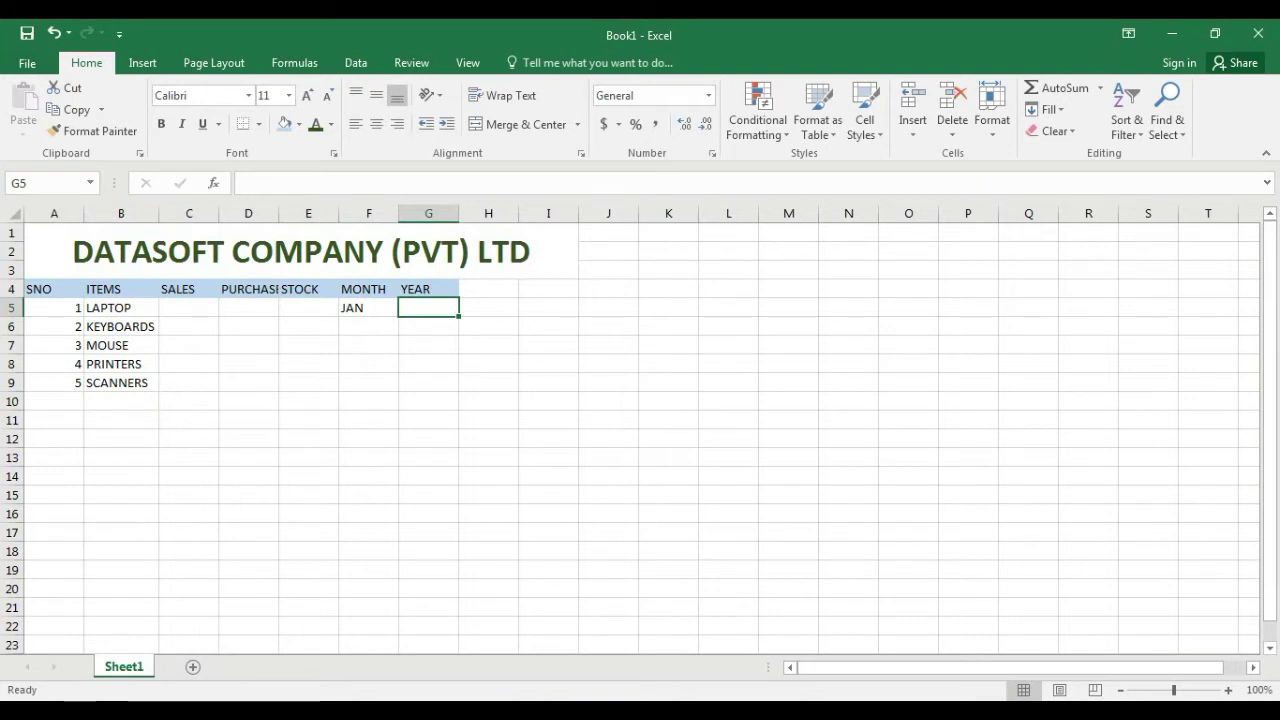
Step: Enter JAN as the month for the remaining items in cells F6 to F9
click(368, 327)
text(JAN)
key(Return)
text(J)
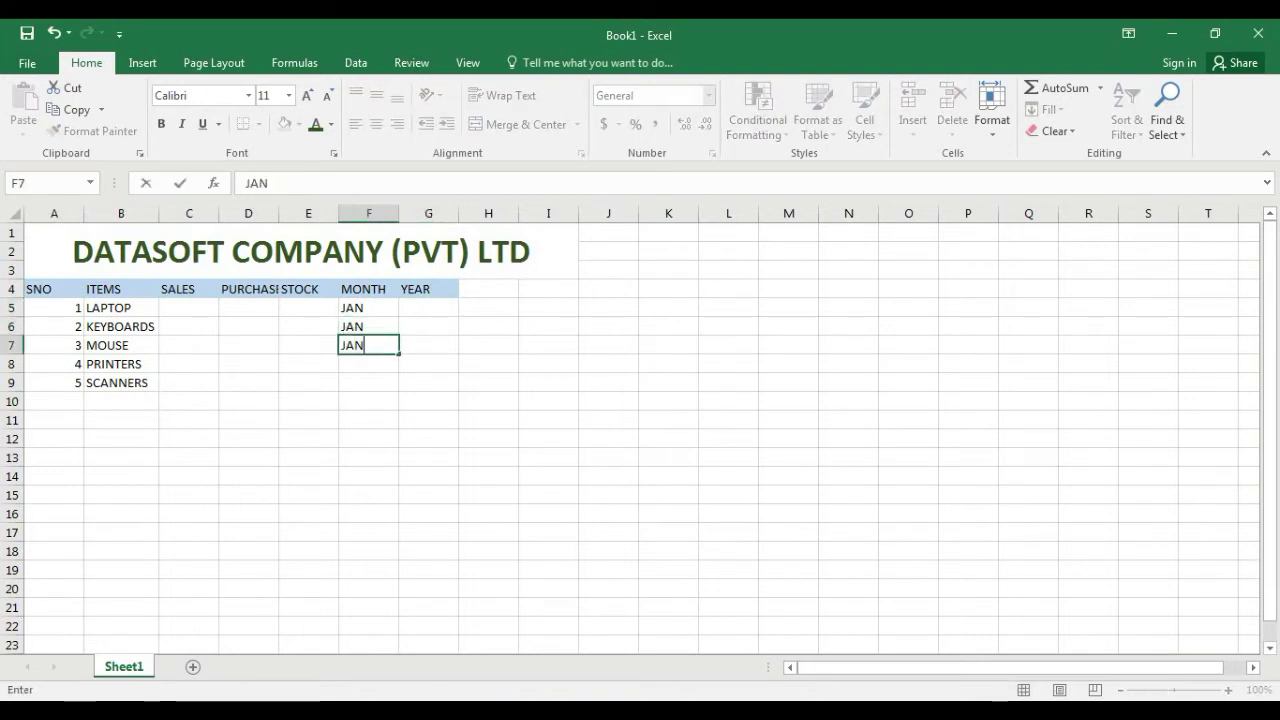
key(Return)
text(JAN)
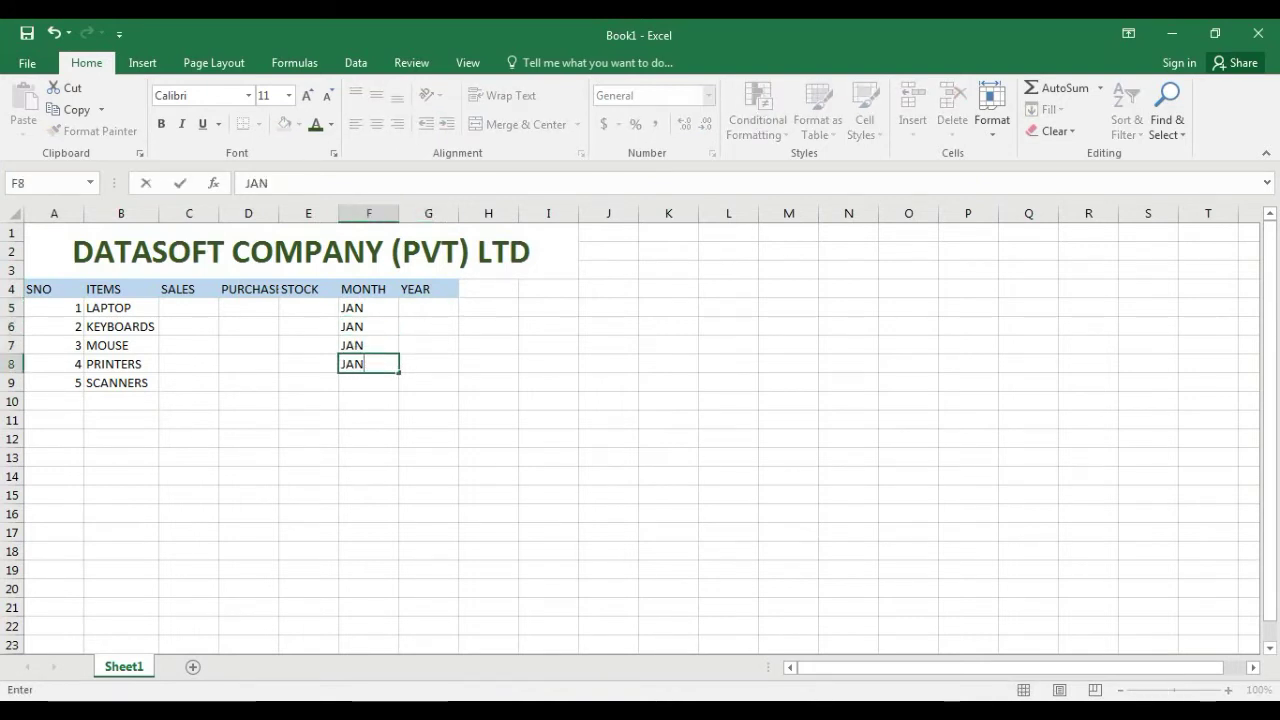
key(Return)
text(JAN)
key(Return)
Step: Enter 2021 as the year for all five items in cells G5 to G9
click(428, 308)
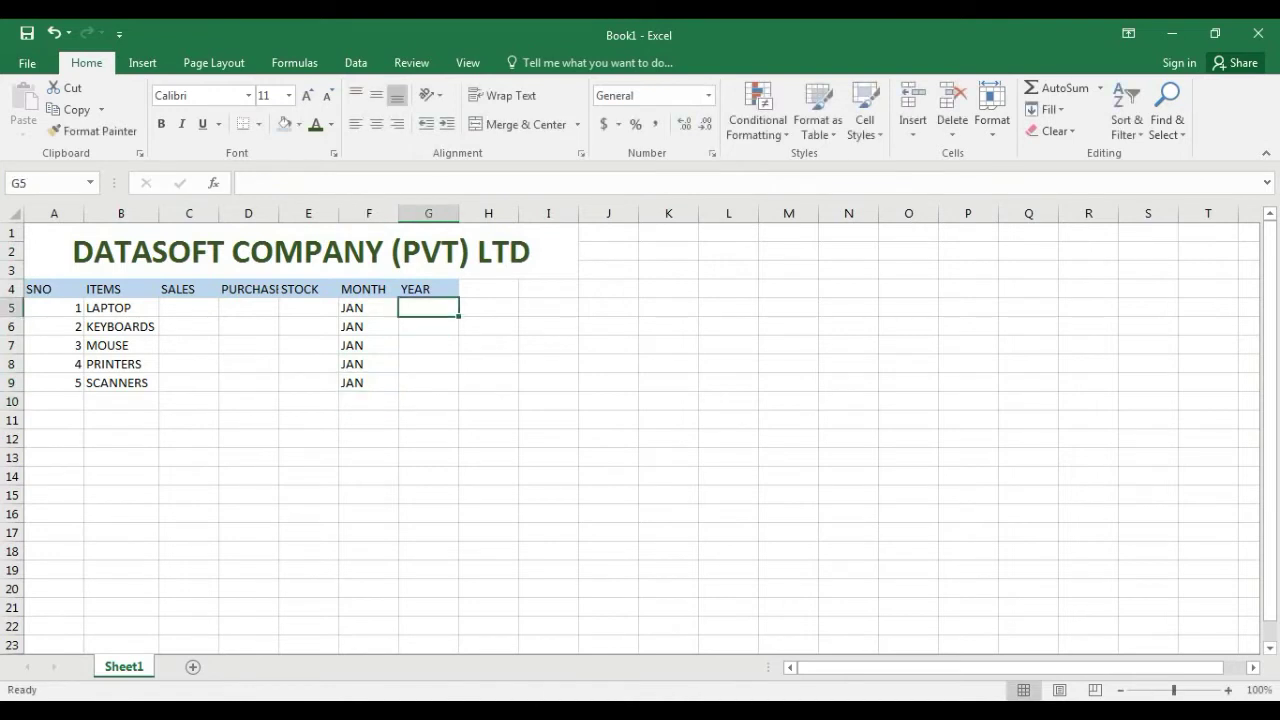
text(2021)
key(Return)
text(2021)
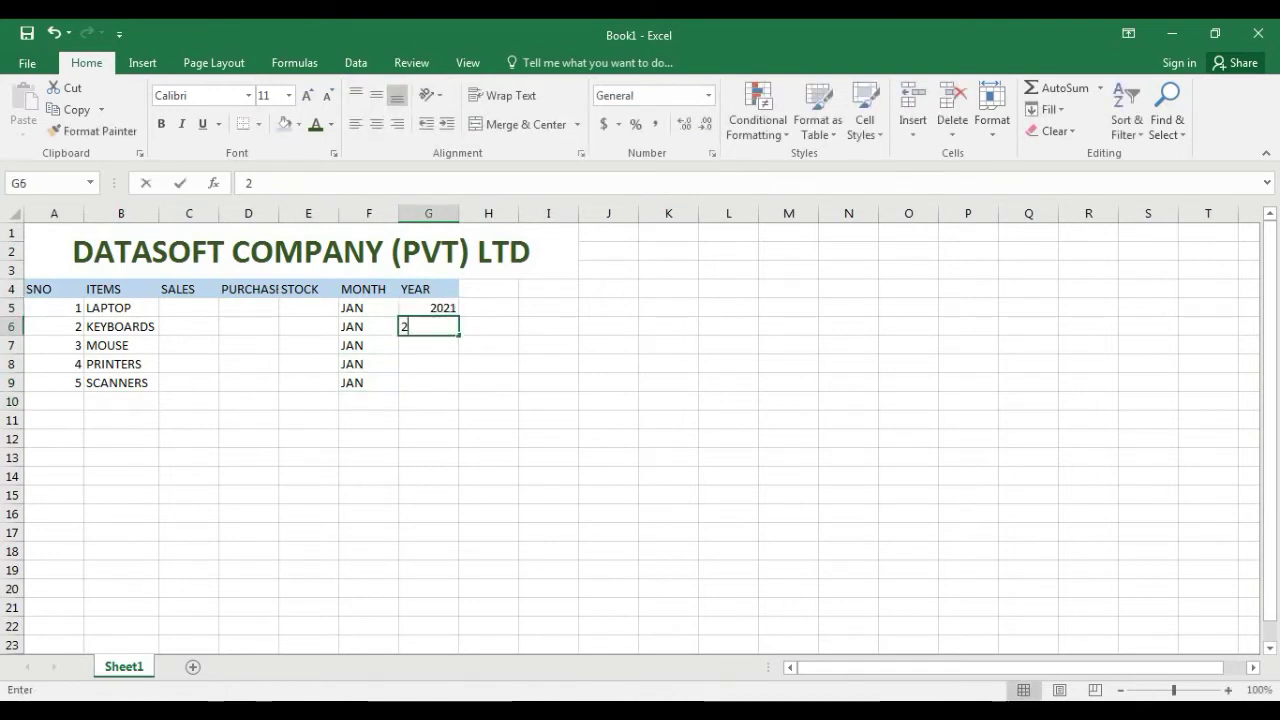
key(Return)
text(2021)
key(Return)
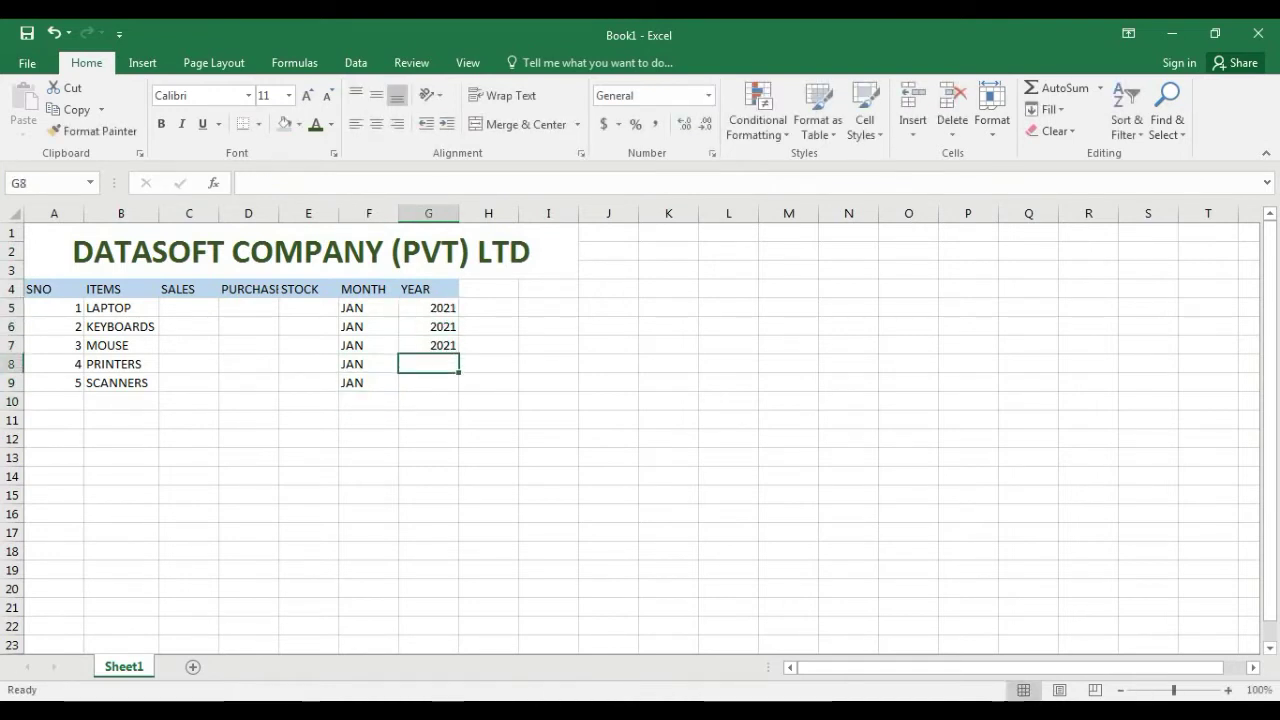
text(2021)
key(Return)
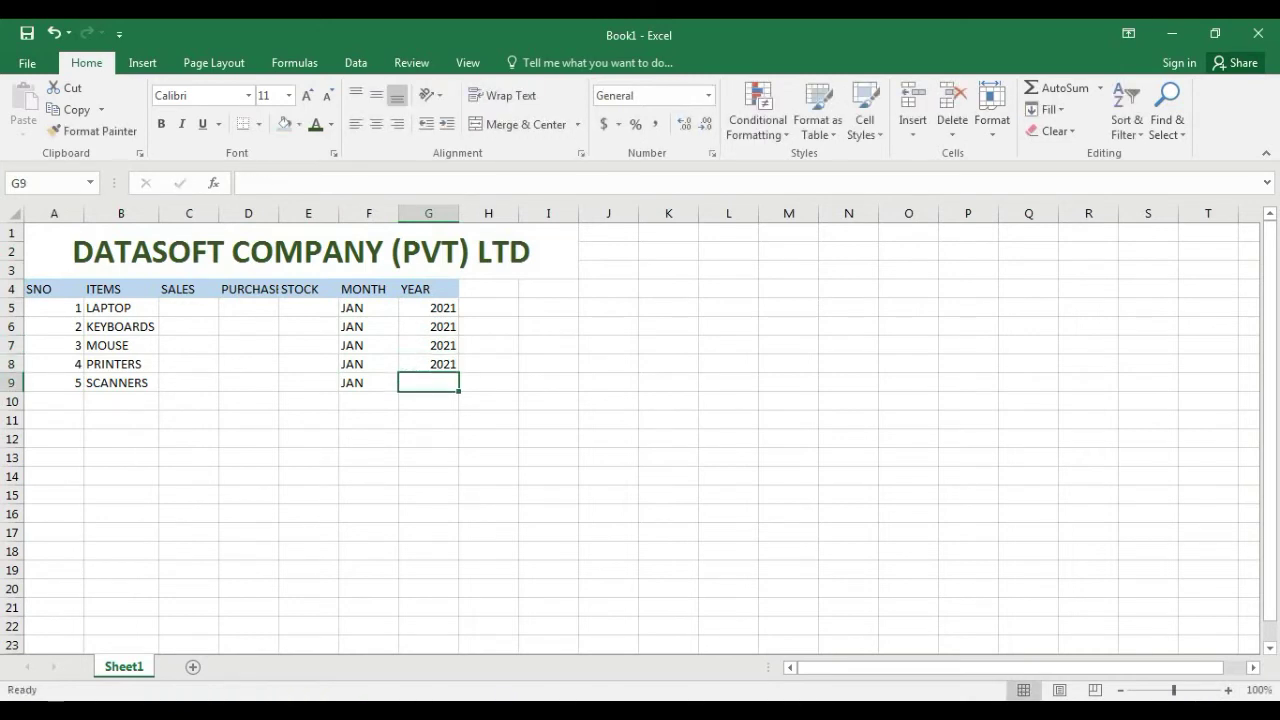
text(2021)
key(Return)
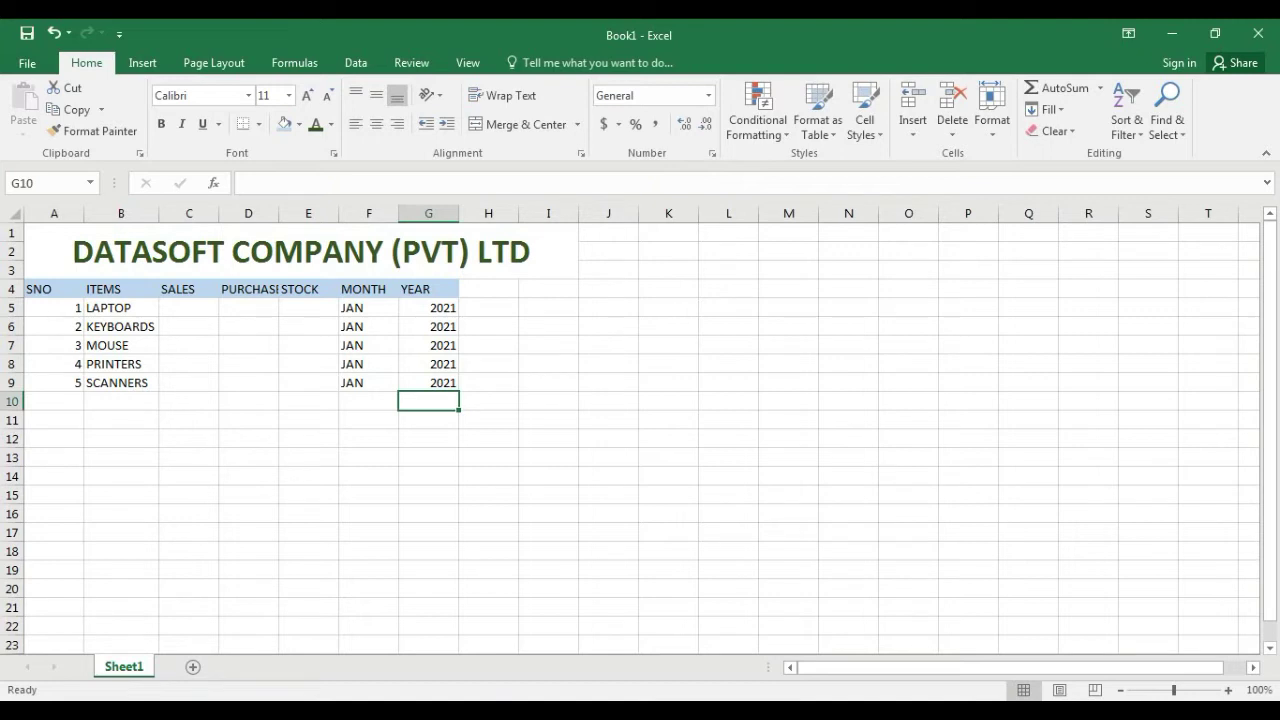
Step: Enter the sales quantities 10, 20, 15, 5 and 3 in cells C5 to C9
click(189, 308)
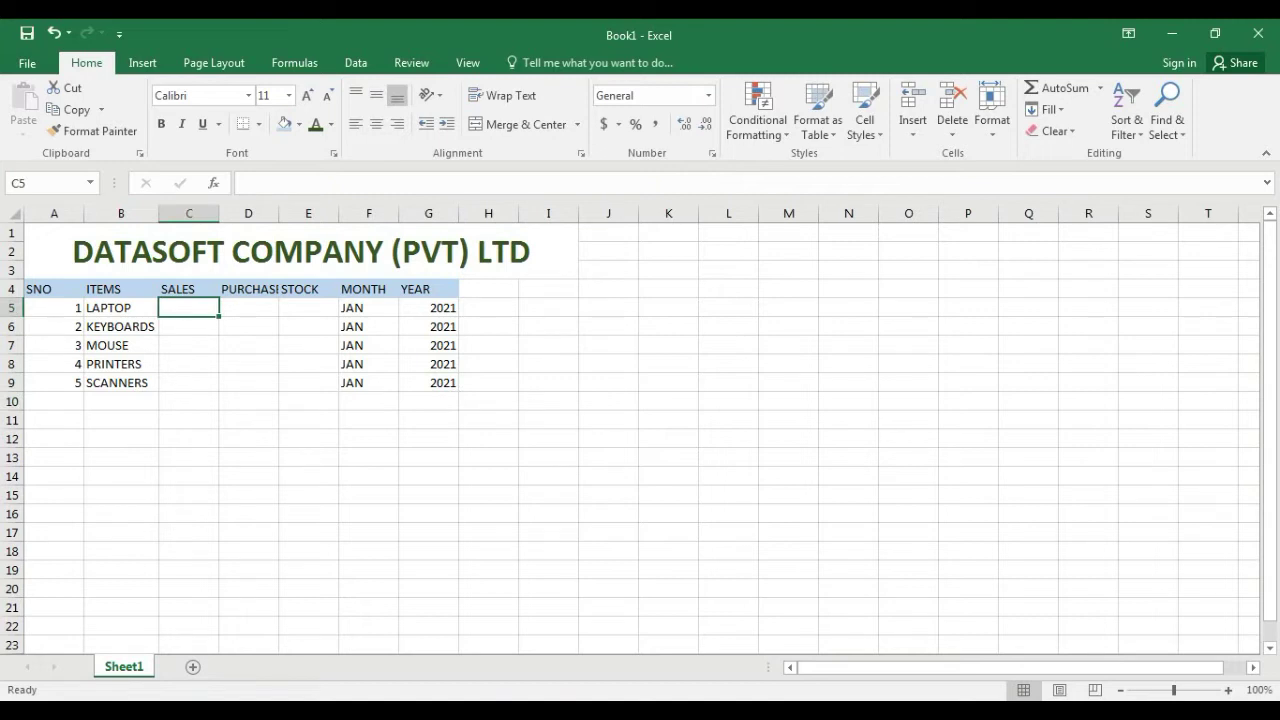
text(10)
key(Return)
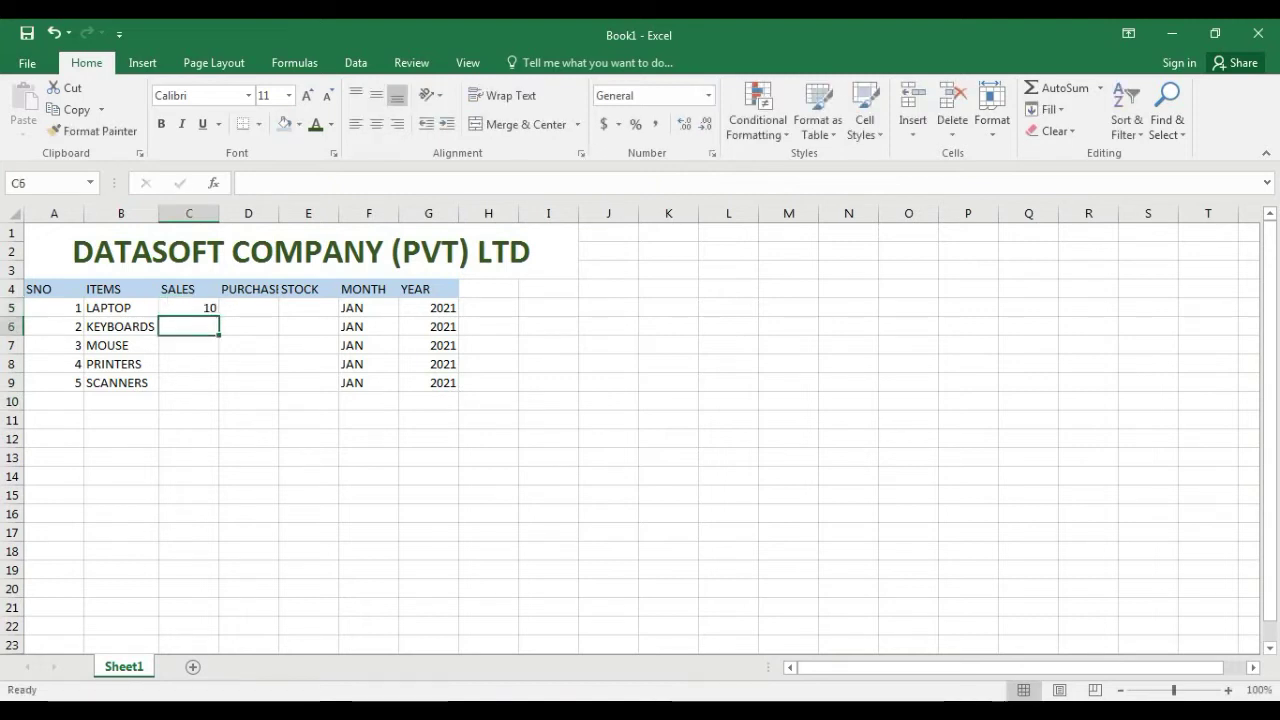
text(20)
key(Return)
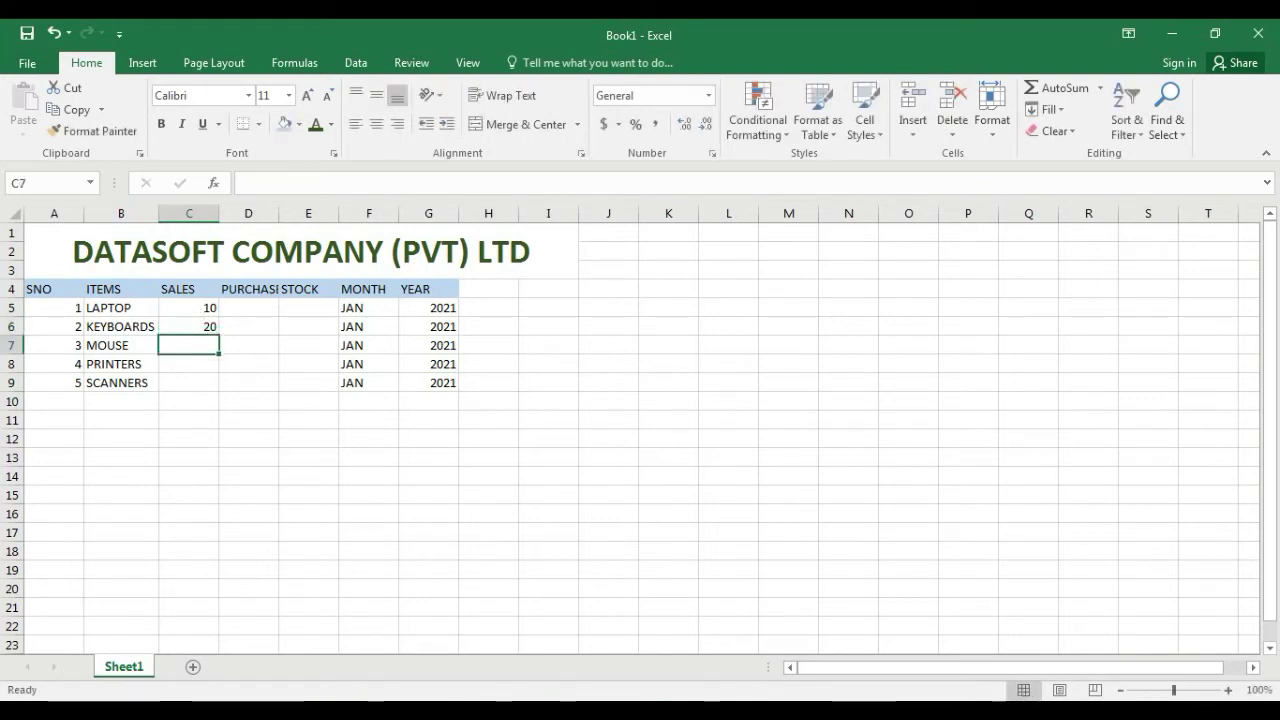
text(15)
key(Return)
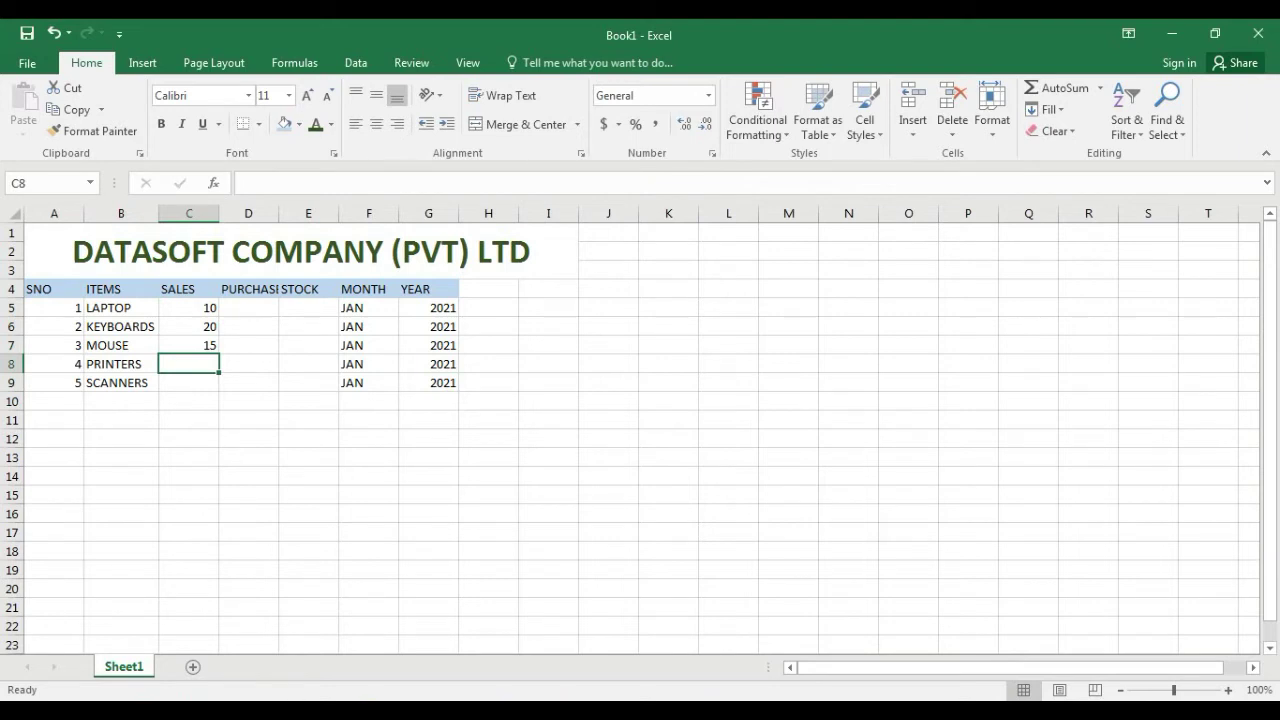
text(5)
key(Return)
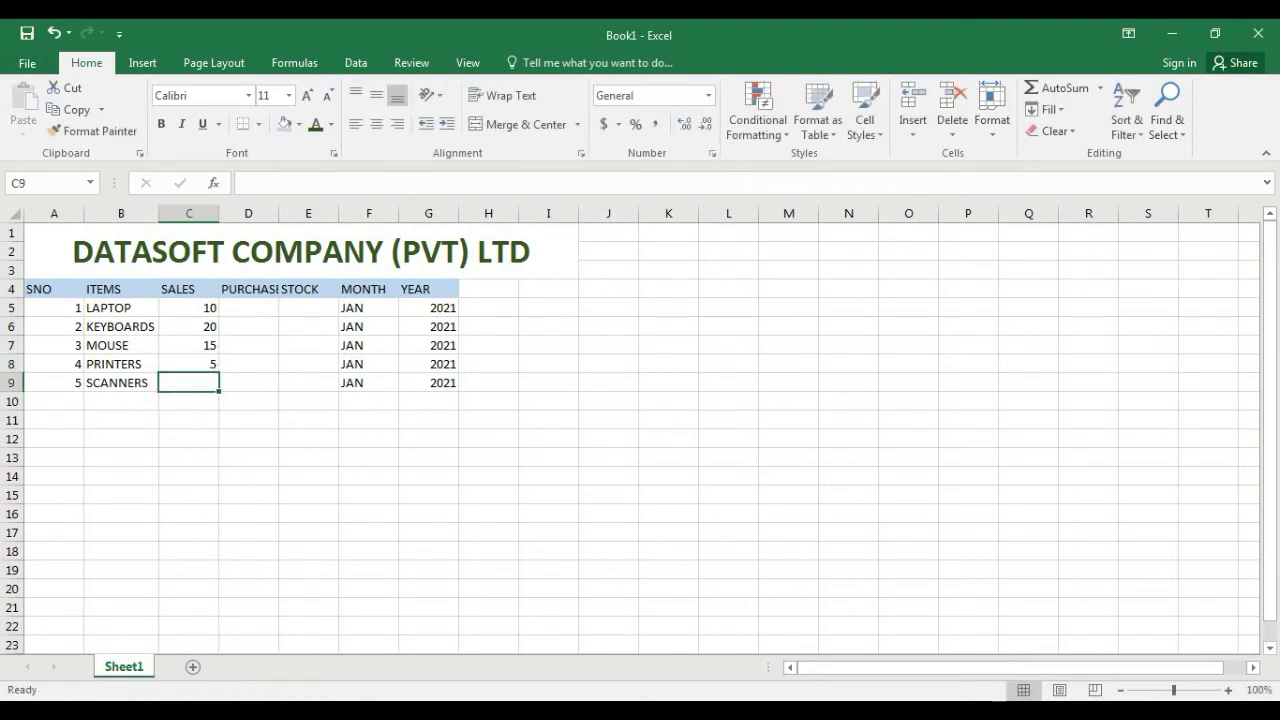
text(3)
key(Return)
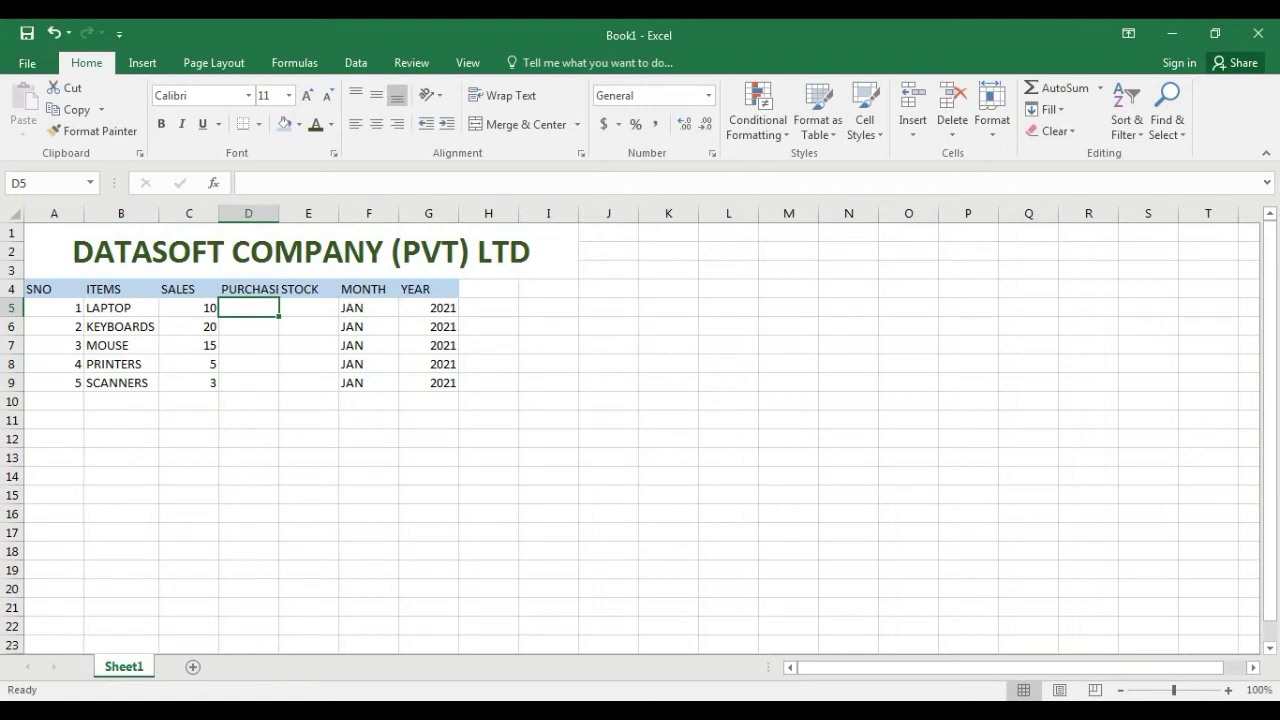
Step: Enter the purchase quantities 3, 10, 30, 5 and 1 in cells D5 to D9
text(3)
key(Down)
key(Down)
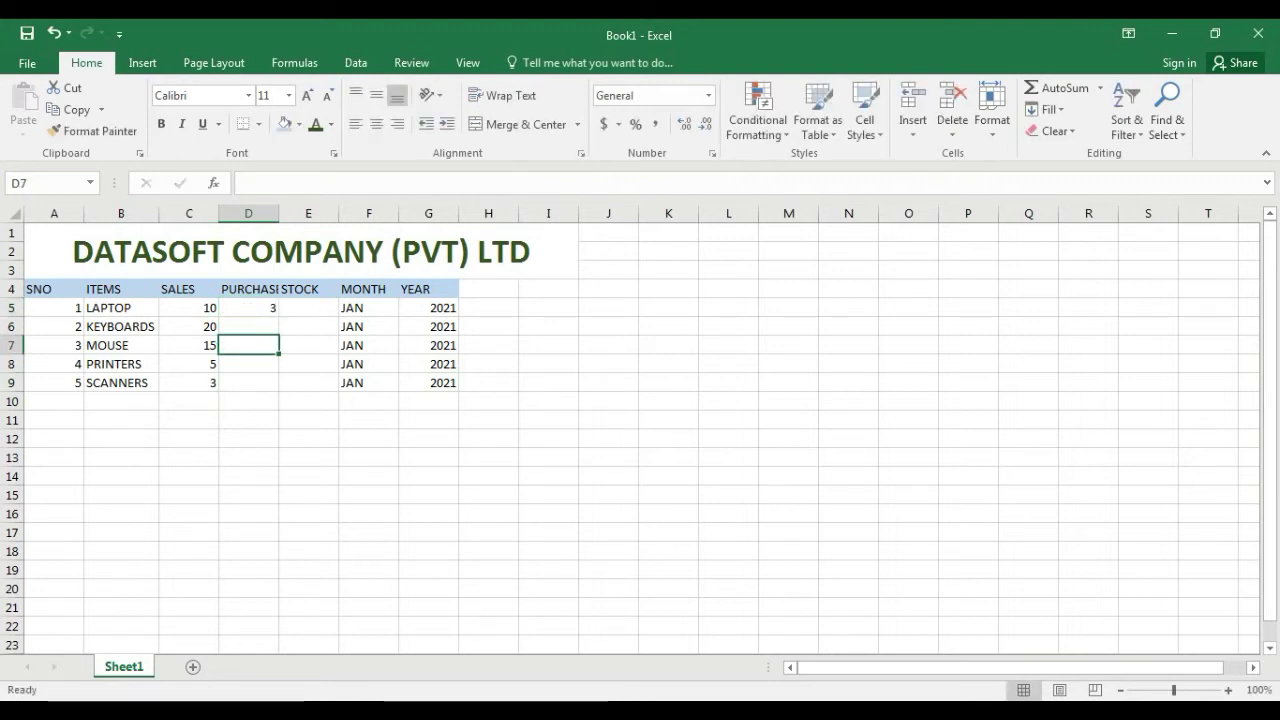
key(Up)
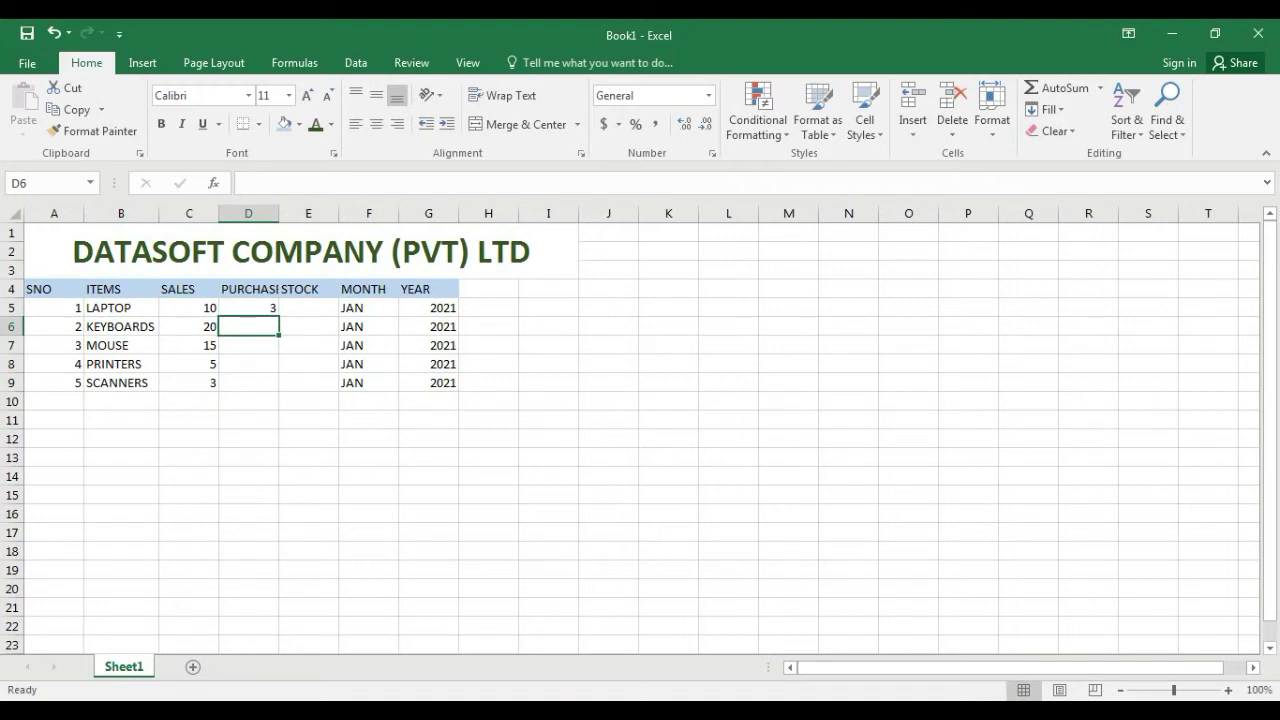
text(10)
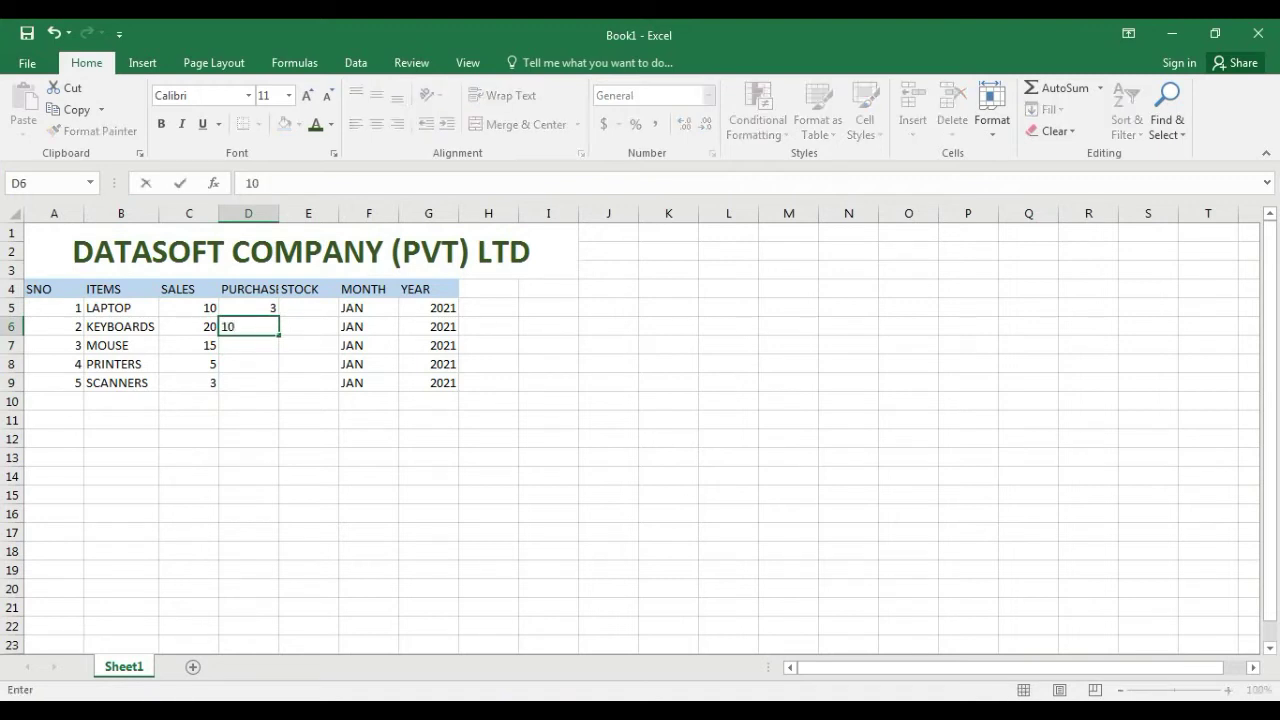
key(Return)
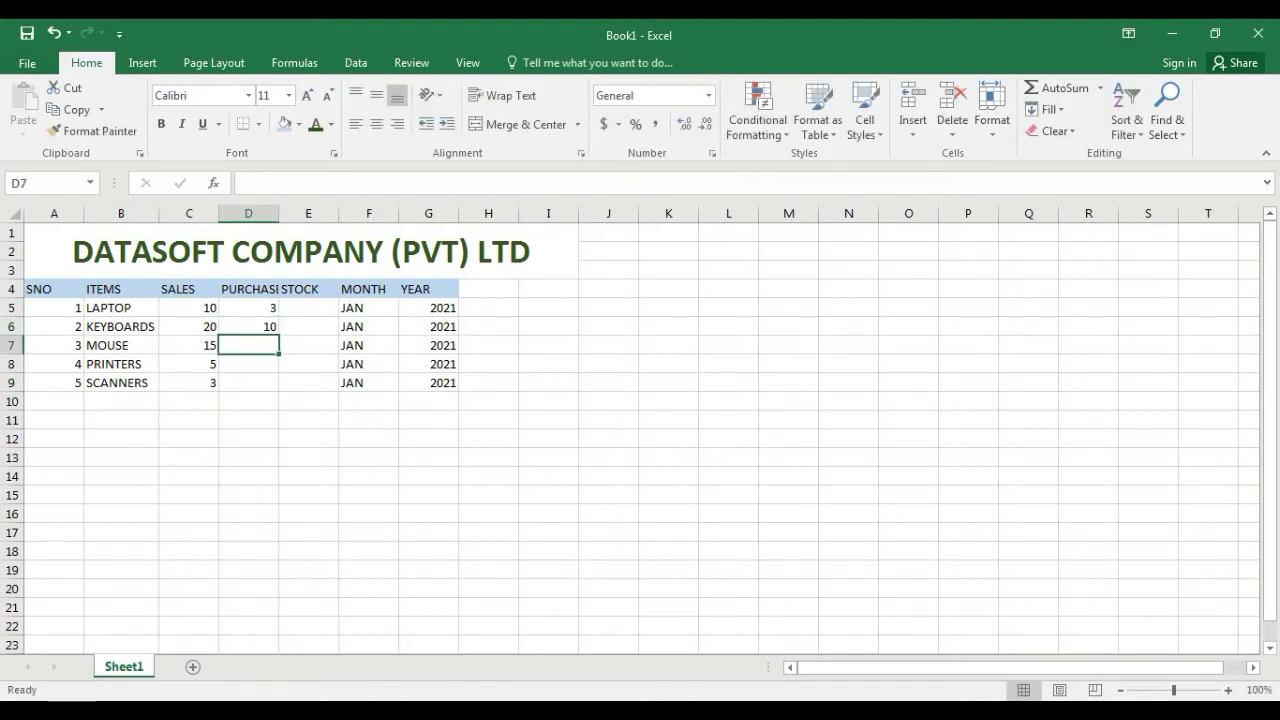
text(30)
key(Return)
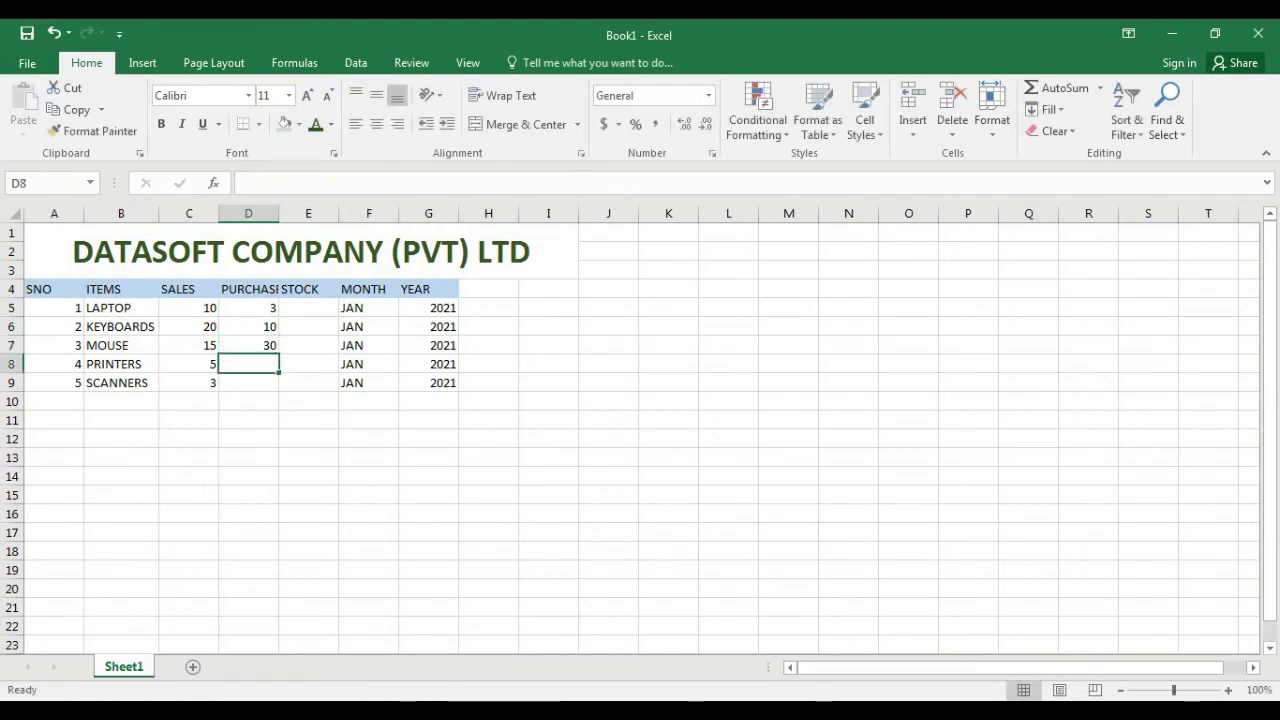
text(5)
key(Return)
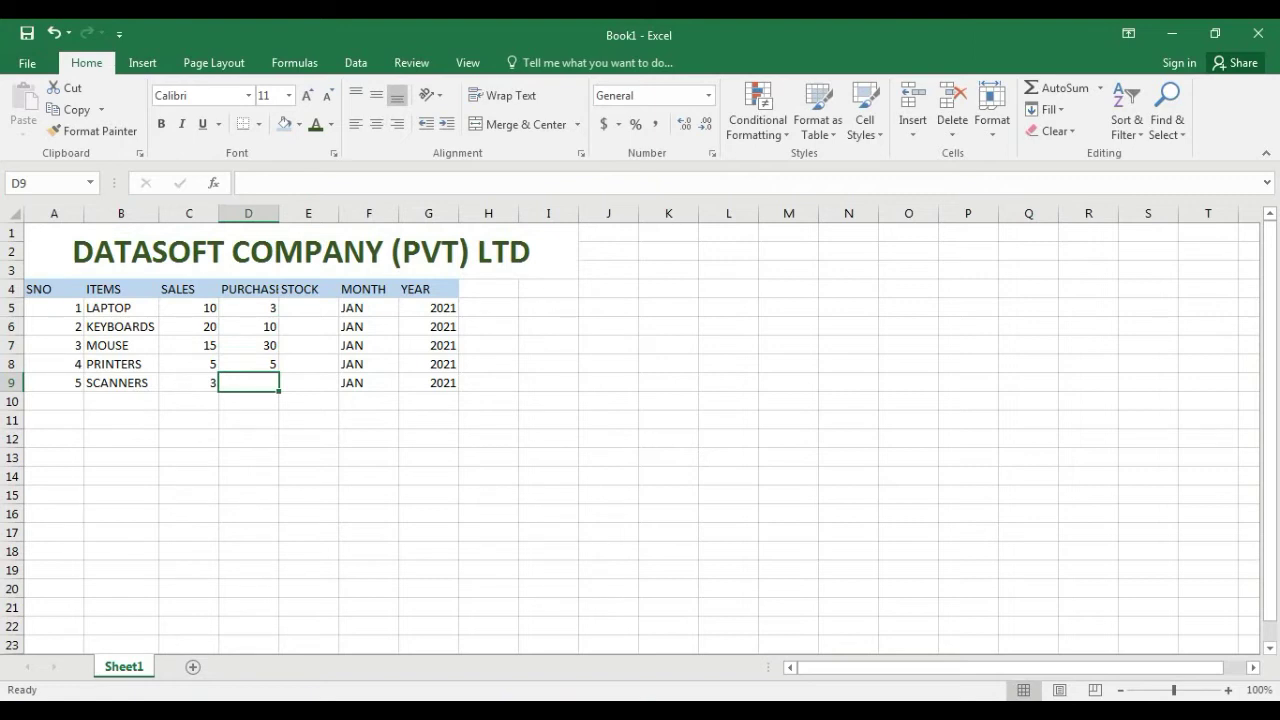
text(1)
key(Return)
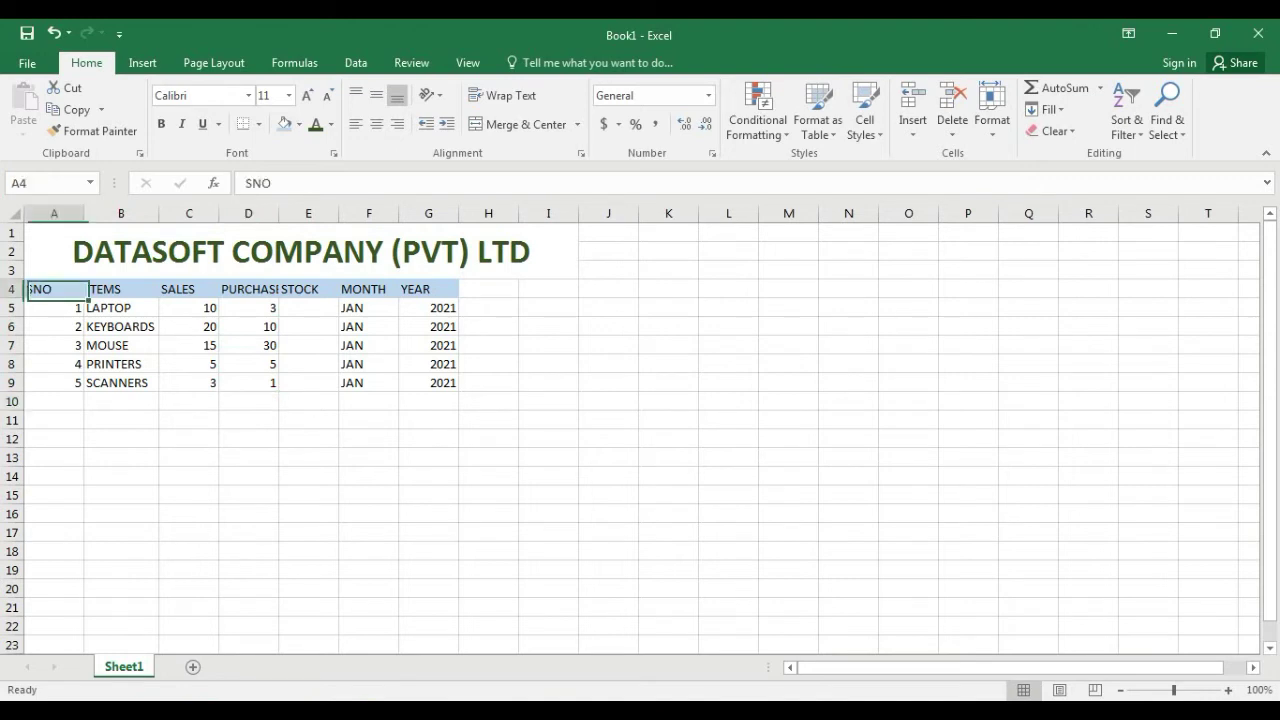
Step: Make the column headings in A4:G4 bold and centre them horizontally
drag(38, 289, 430, 289)
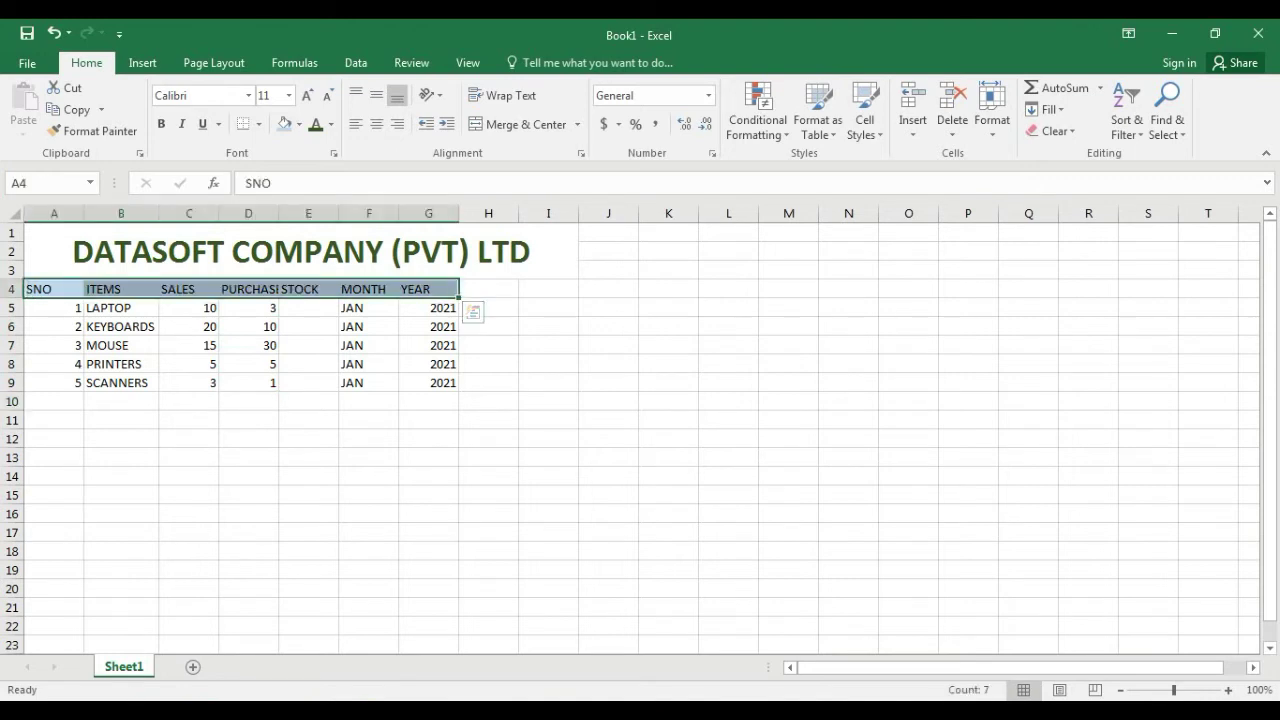
click(160, 123)
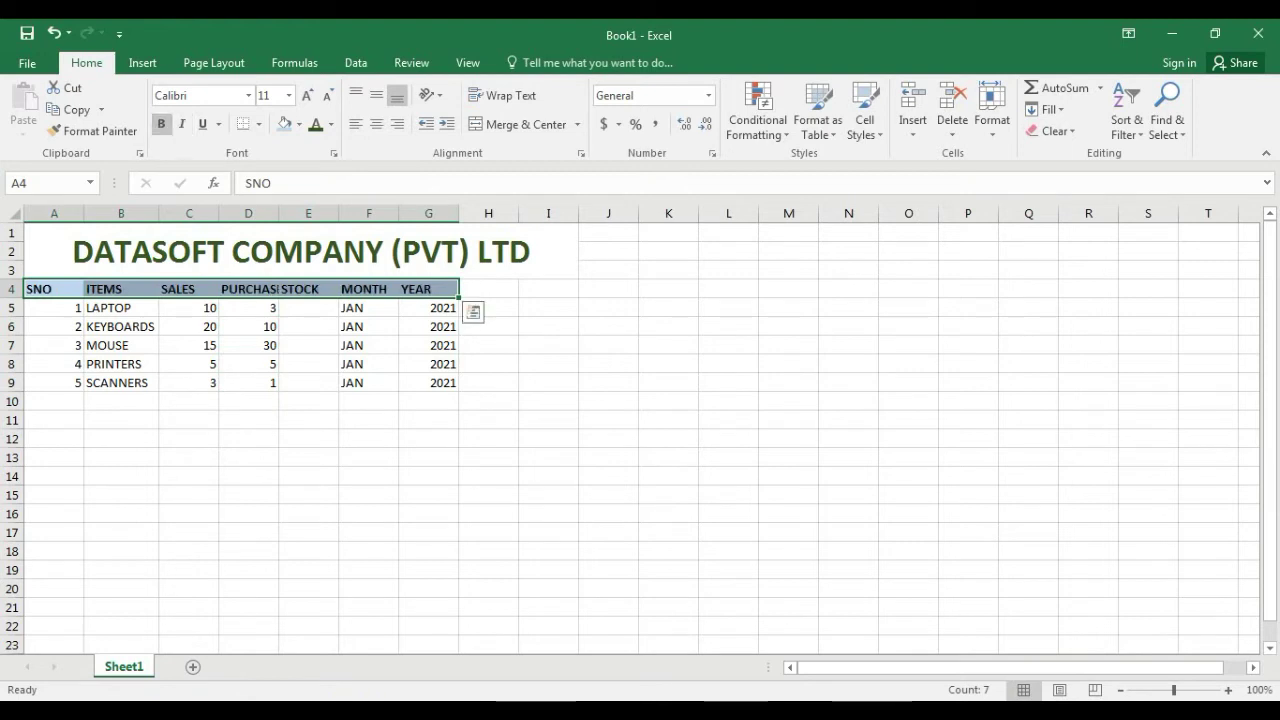
click(376, 123)
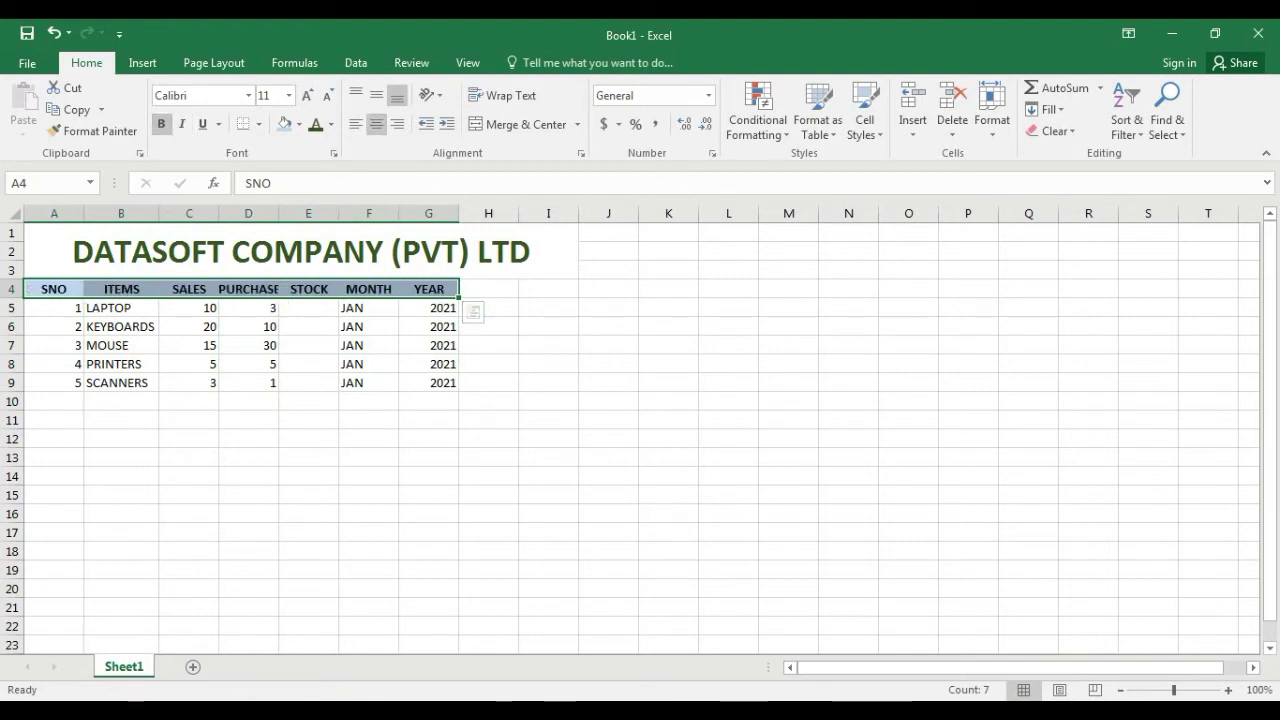
Step: Middle-align the headings in A4:G4, and centre the data in C5:G9 both horizontally and vertically
click(376, 95)
click(308, 364)
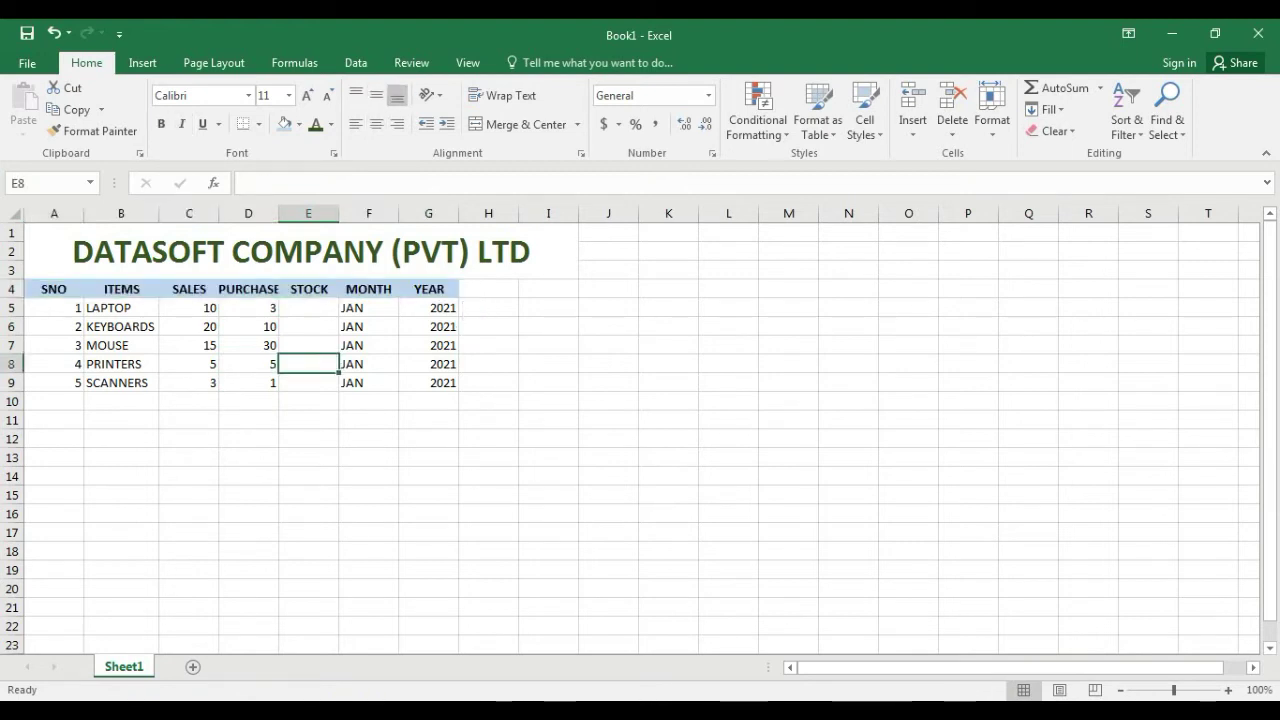
drag(189, 308, 450, 386)
click(376, 124)
click(376, 96)
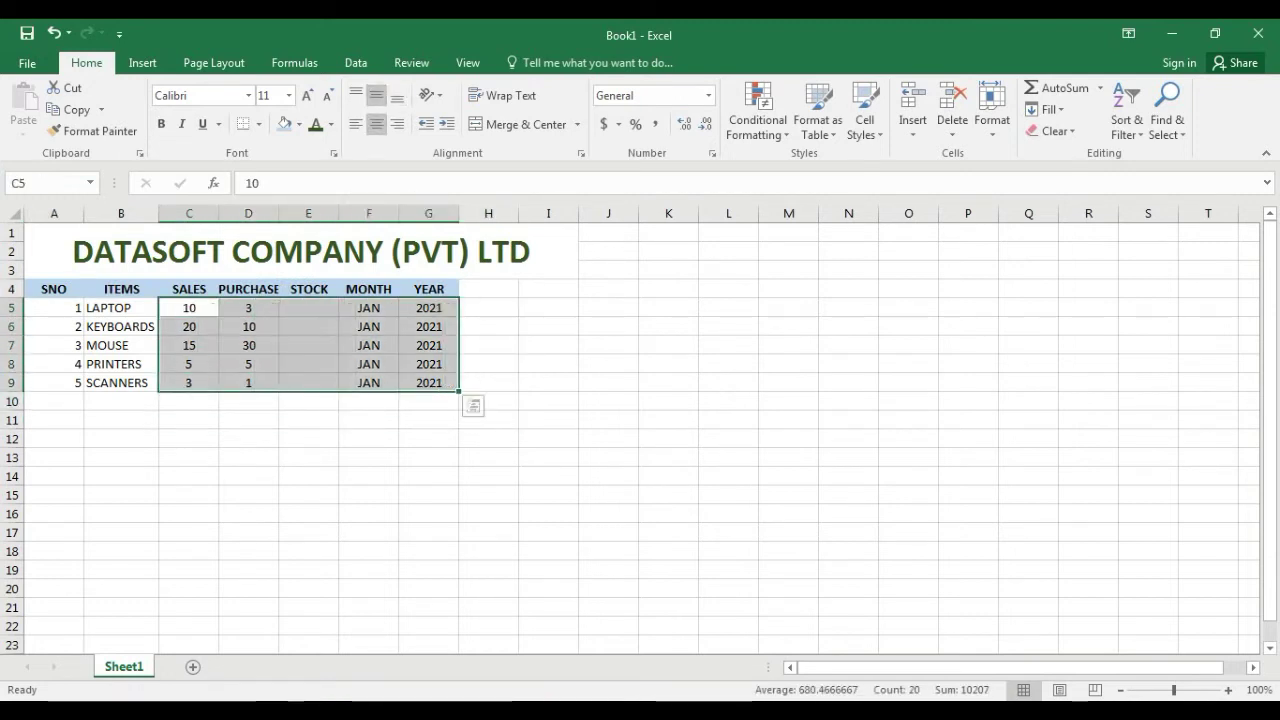
click(308, 308)
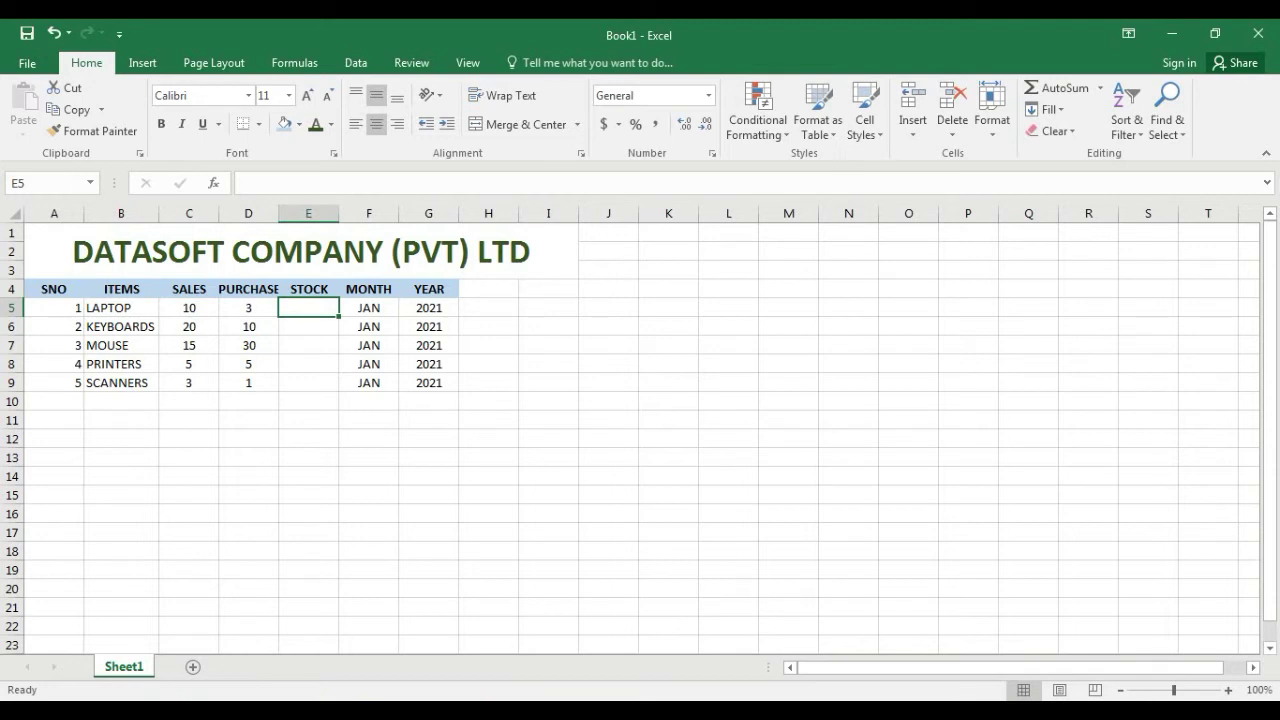
Step: Add the column heading TOTAL in cell H4, beside YEAR
click(488, 289)
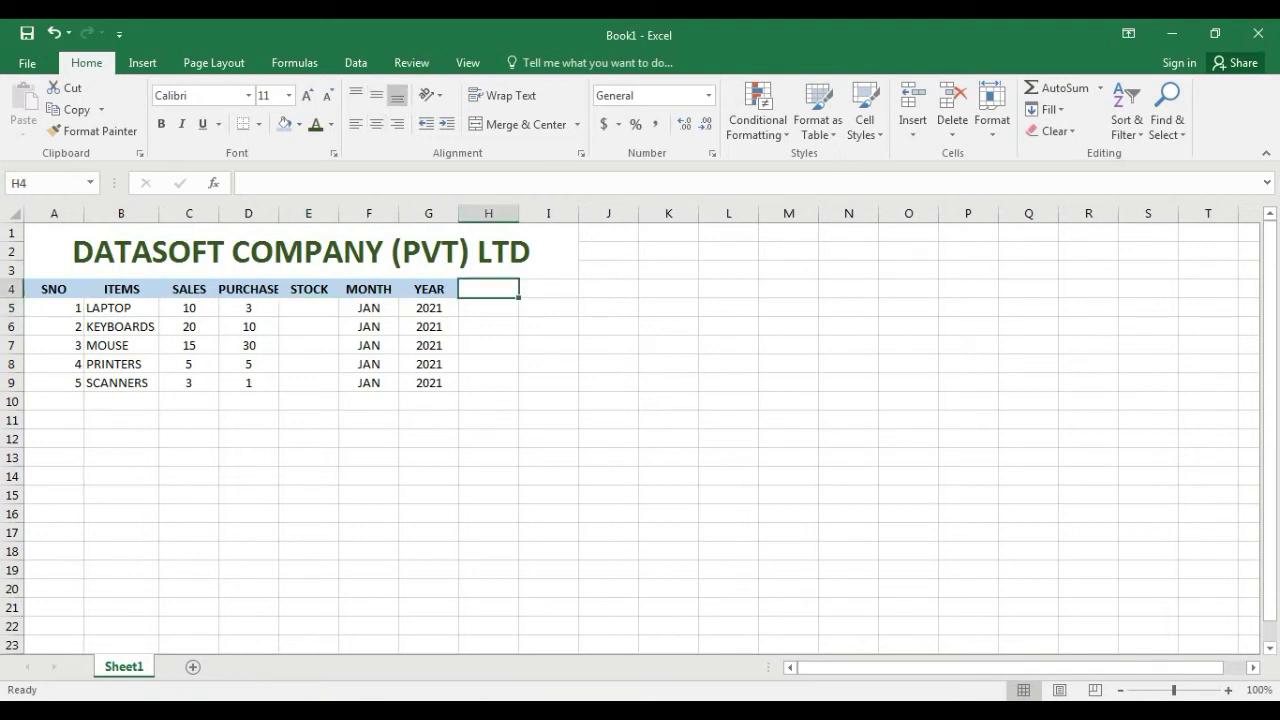
text(TOTAL)
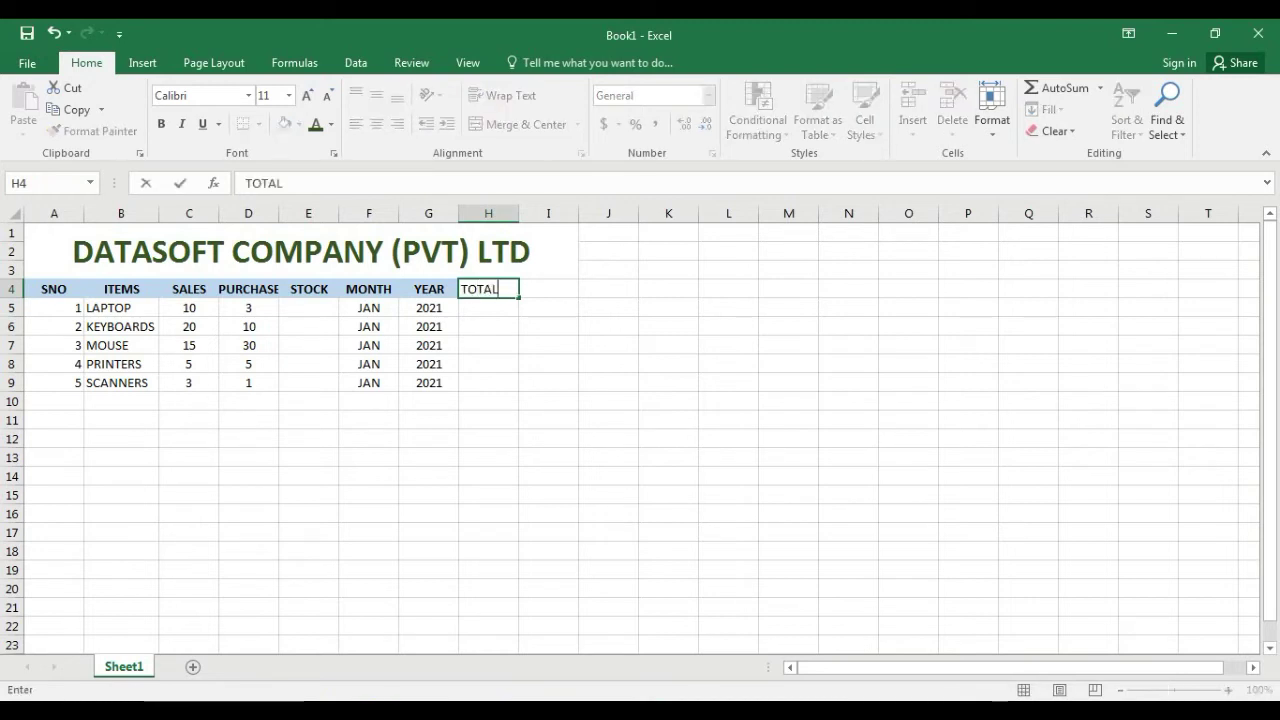
key(Return)
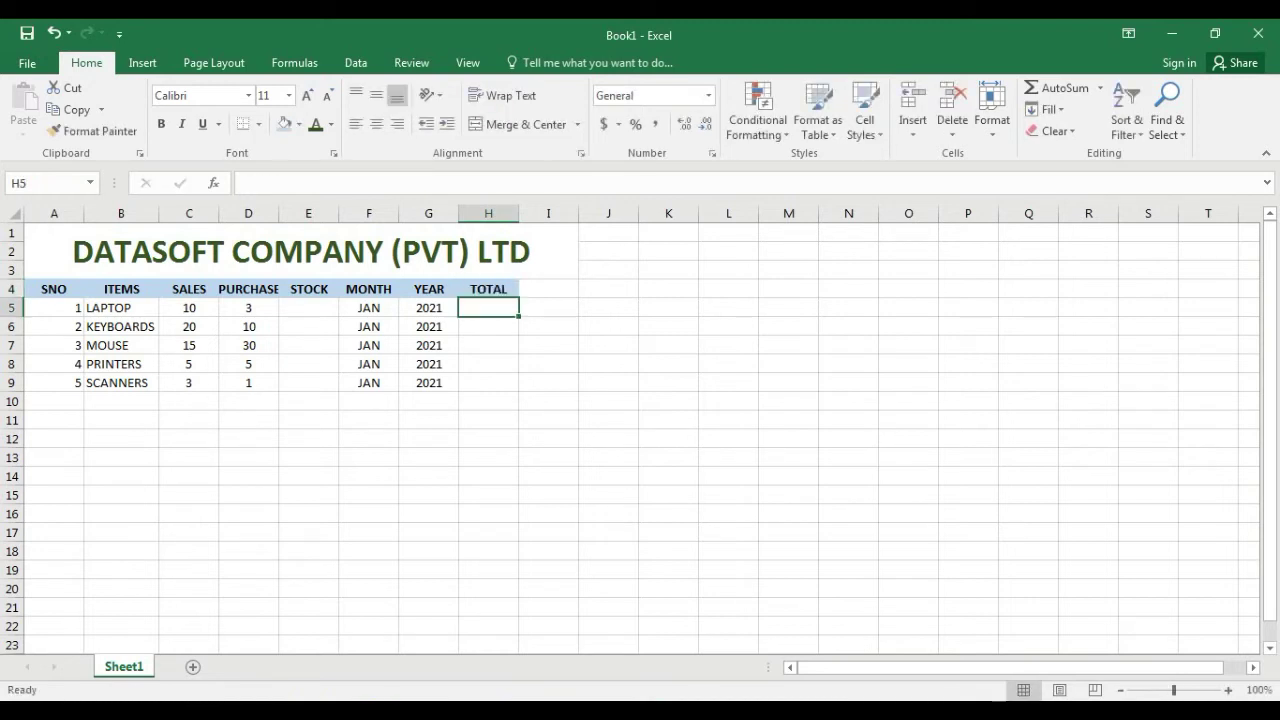
Step: Enter the total quantities 50, 100, 20, 7 and 5 in cells H5 to H9
text(20)
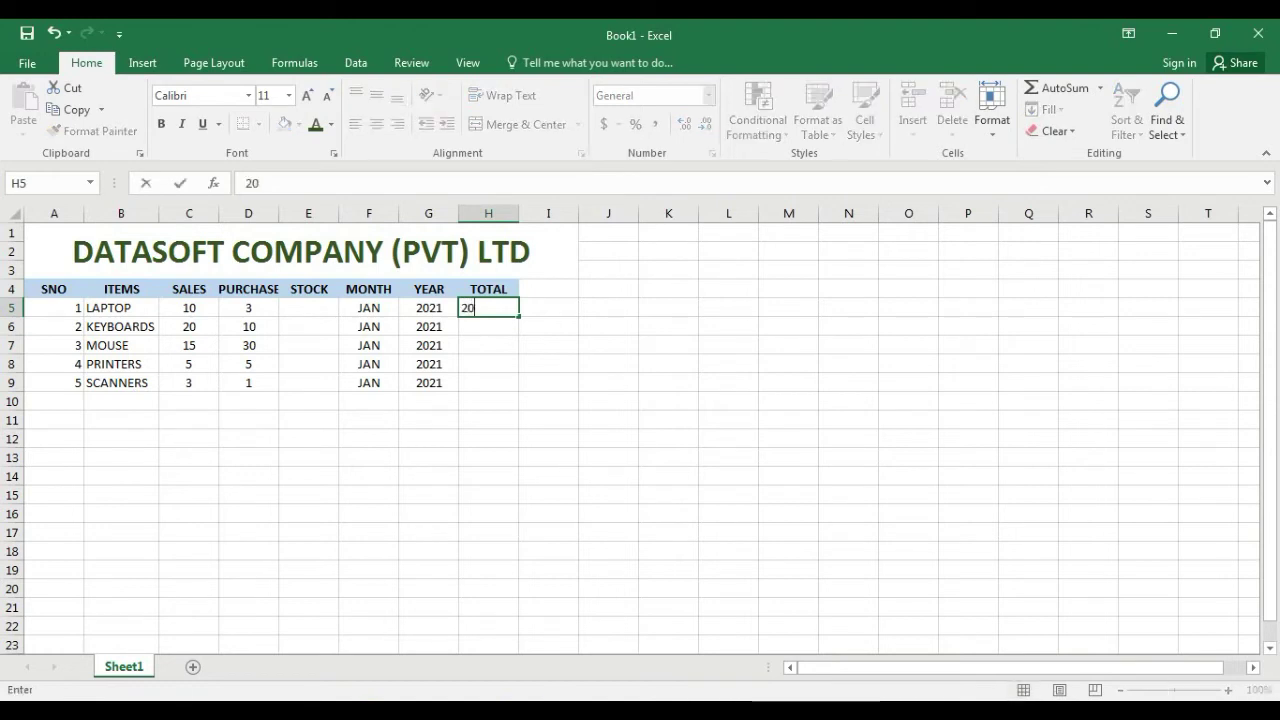
key(BackSpace)
key(BackSpace)
text(50)
key(Return)
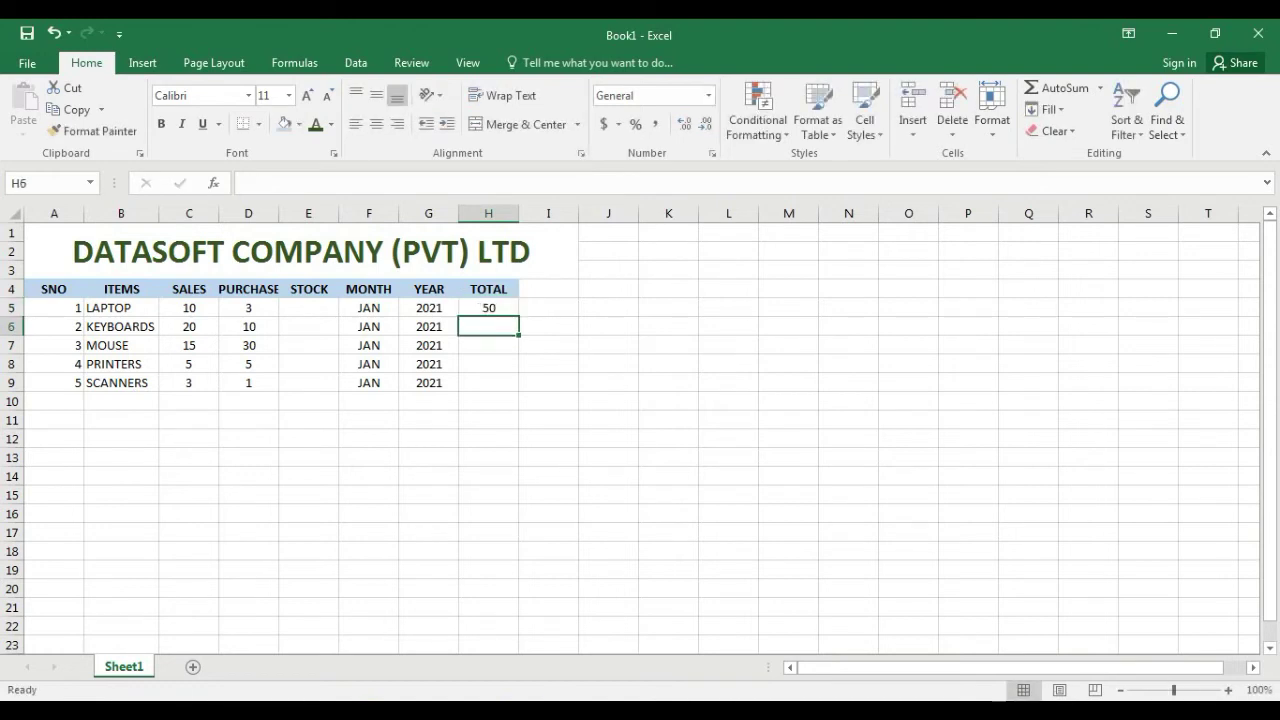
text(100)
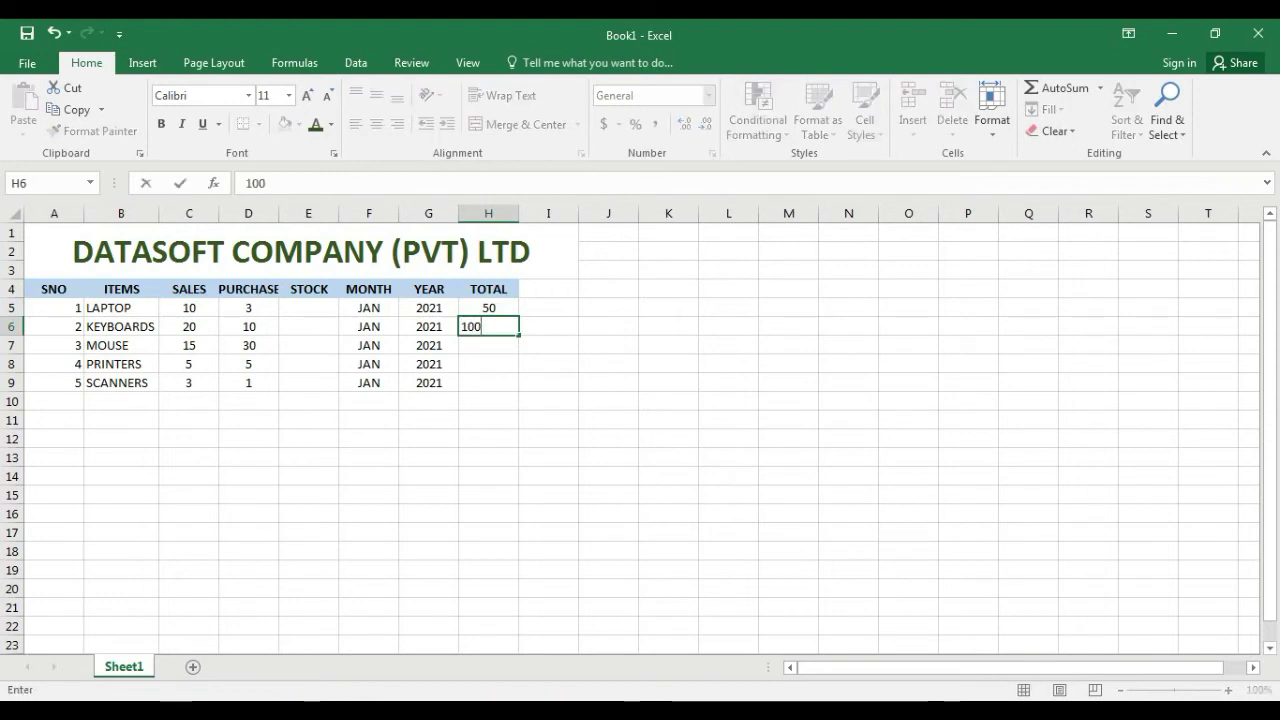
key(Return)
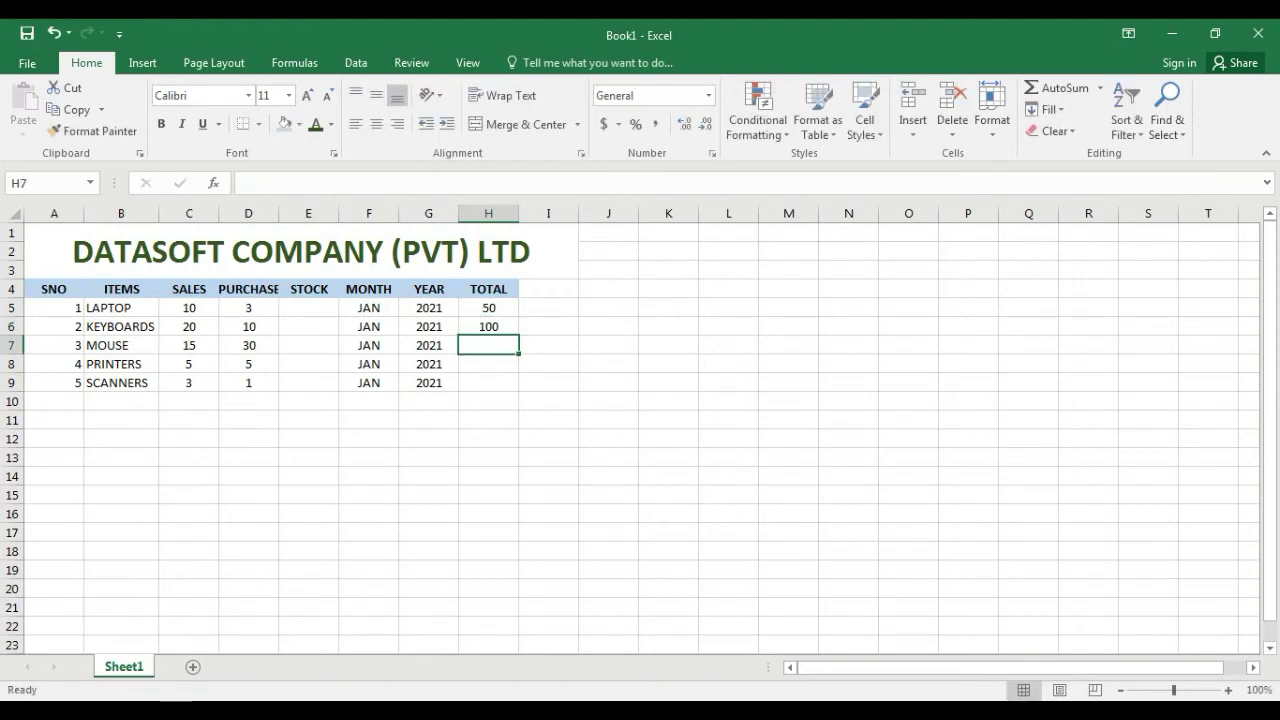
text(20)
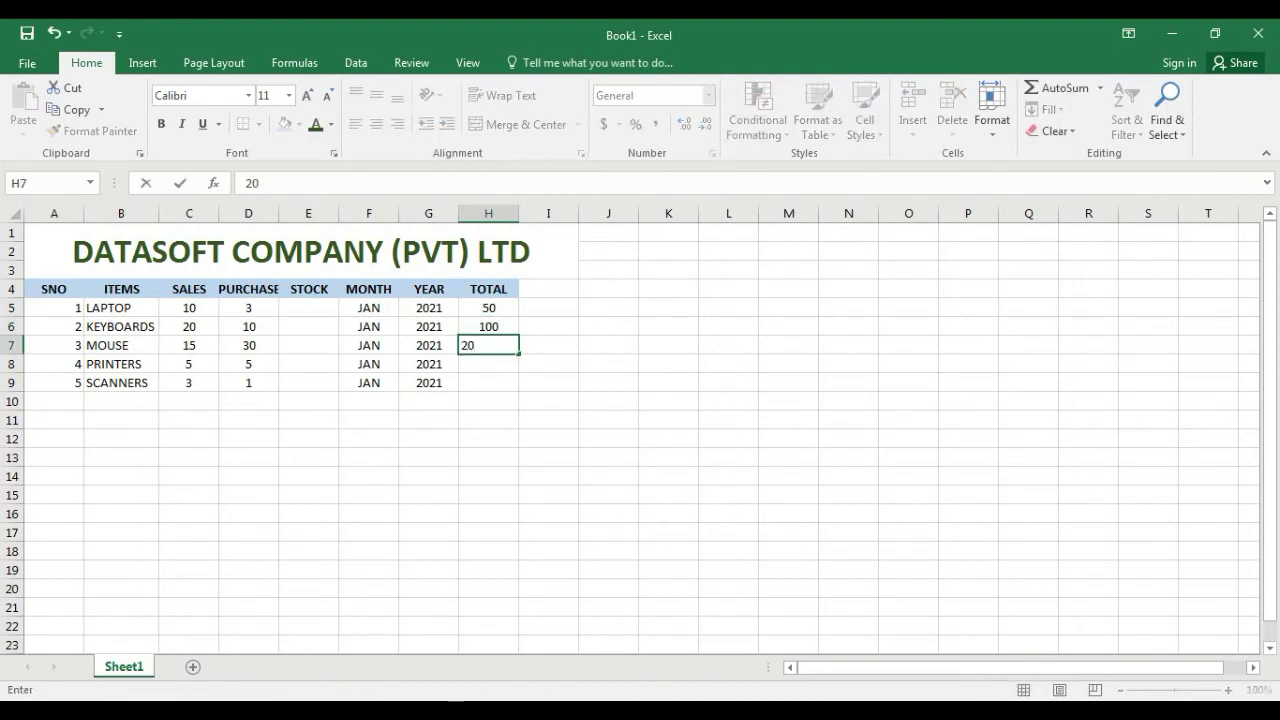
key(Return)
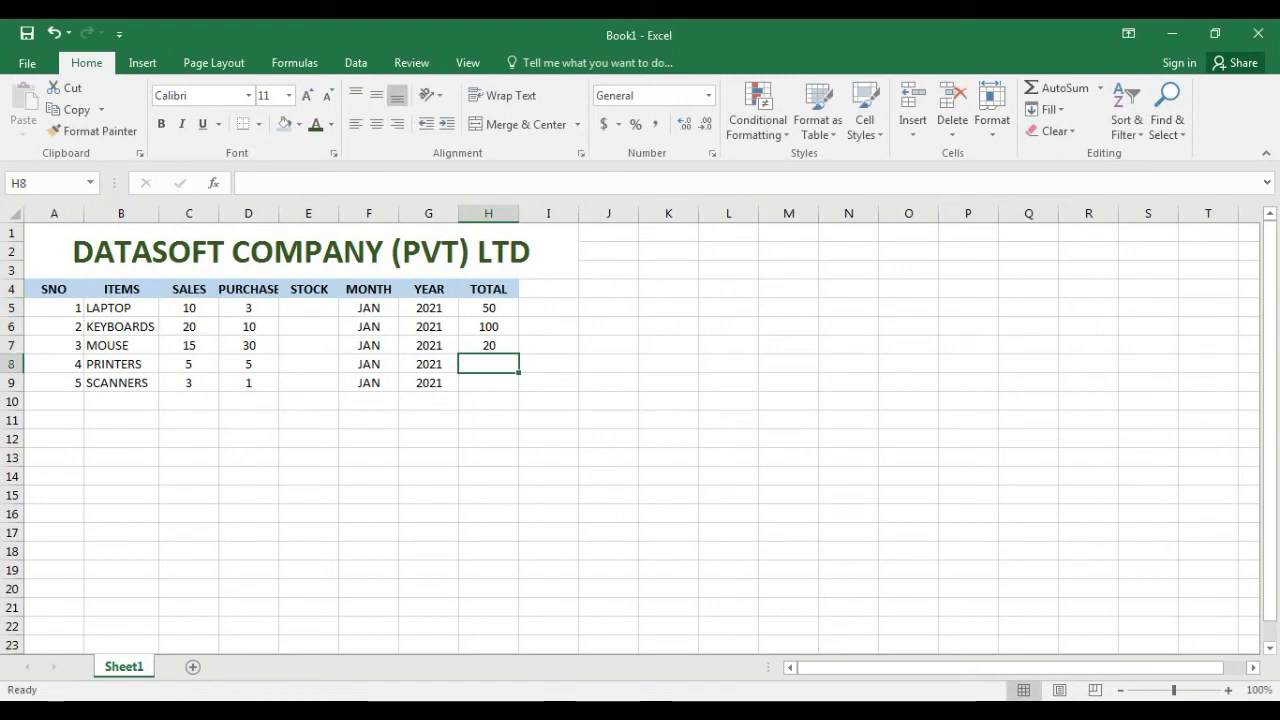
text(7)
key(Return)
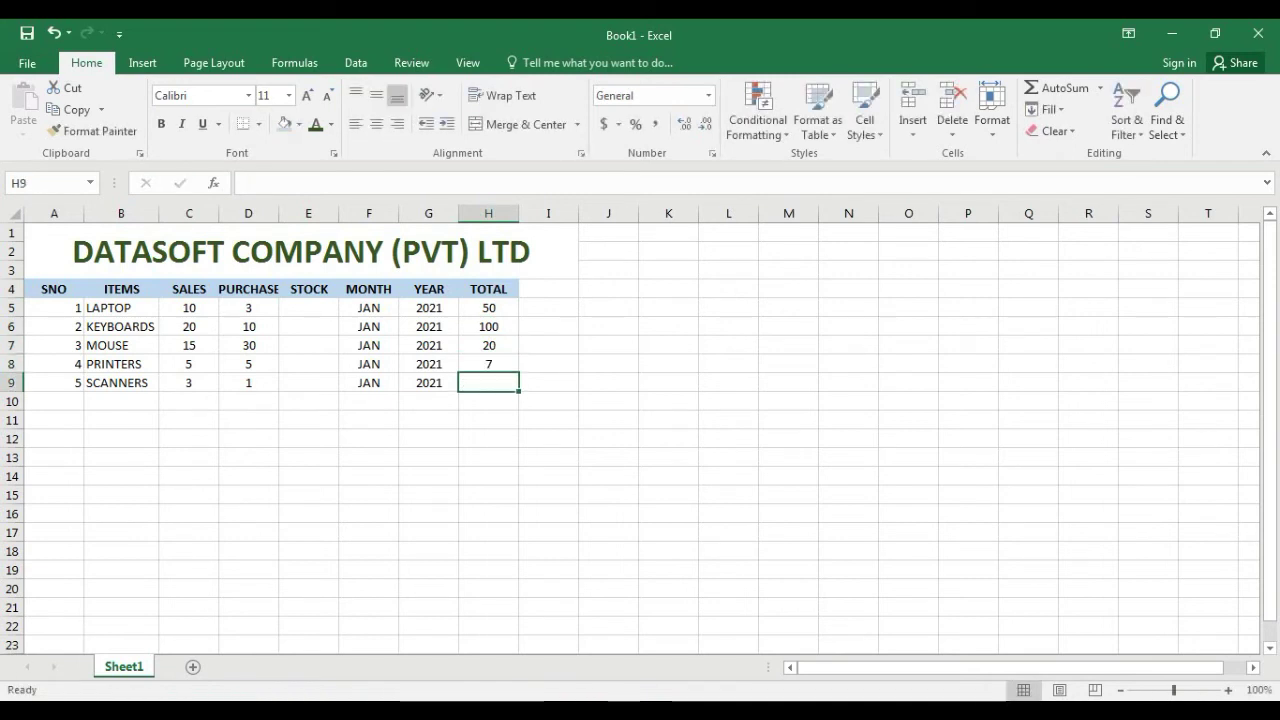
text(5)
key(Return)
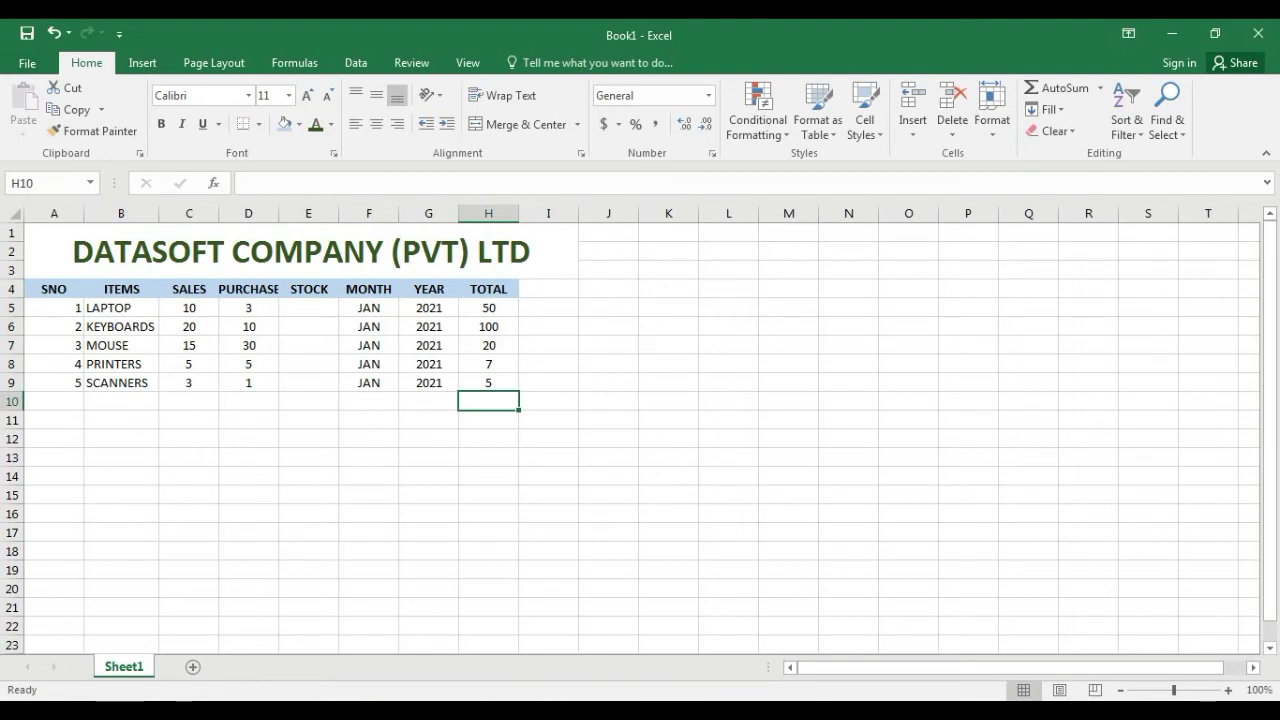
drag(488, 308, 488, 384)
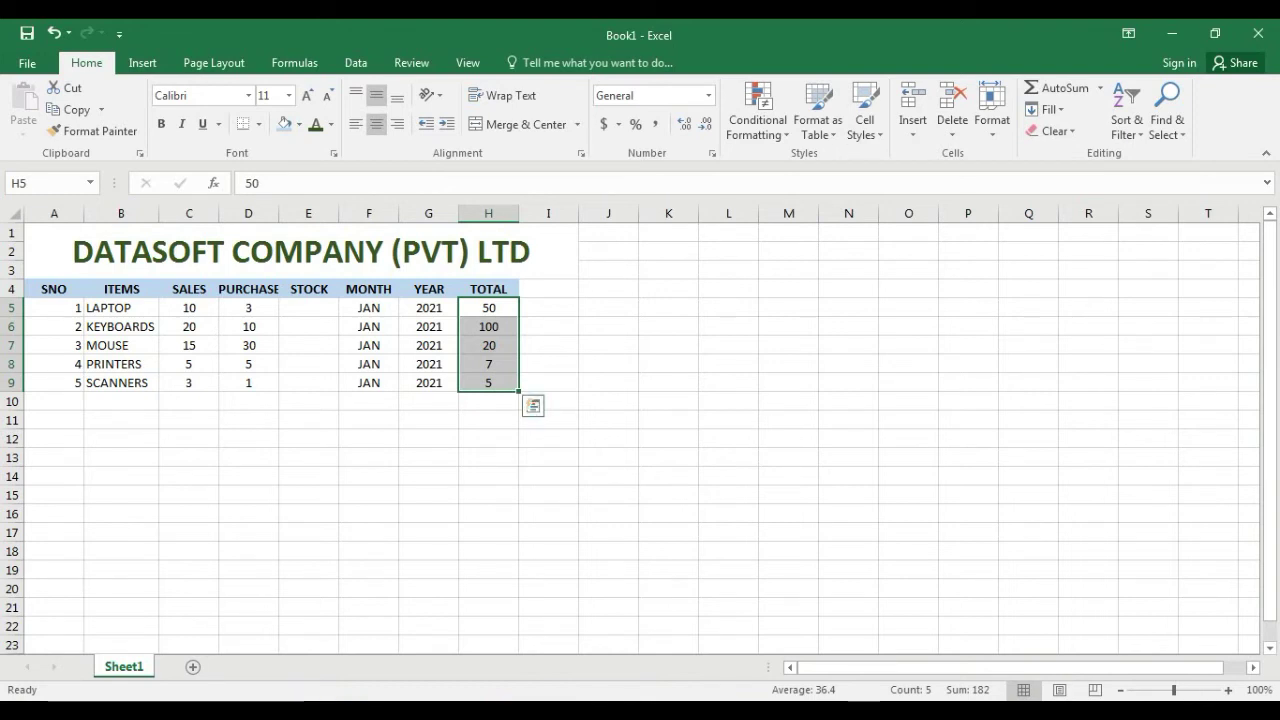
click(488, 308)
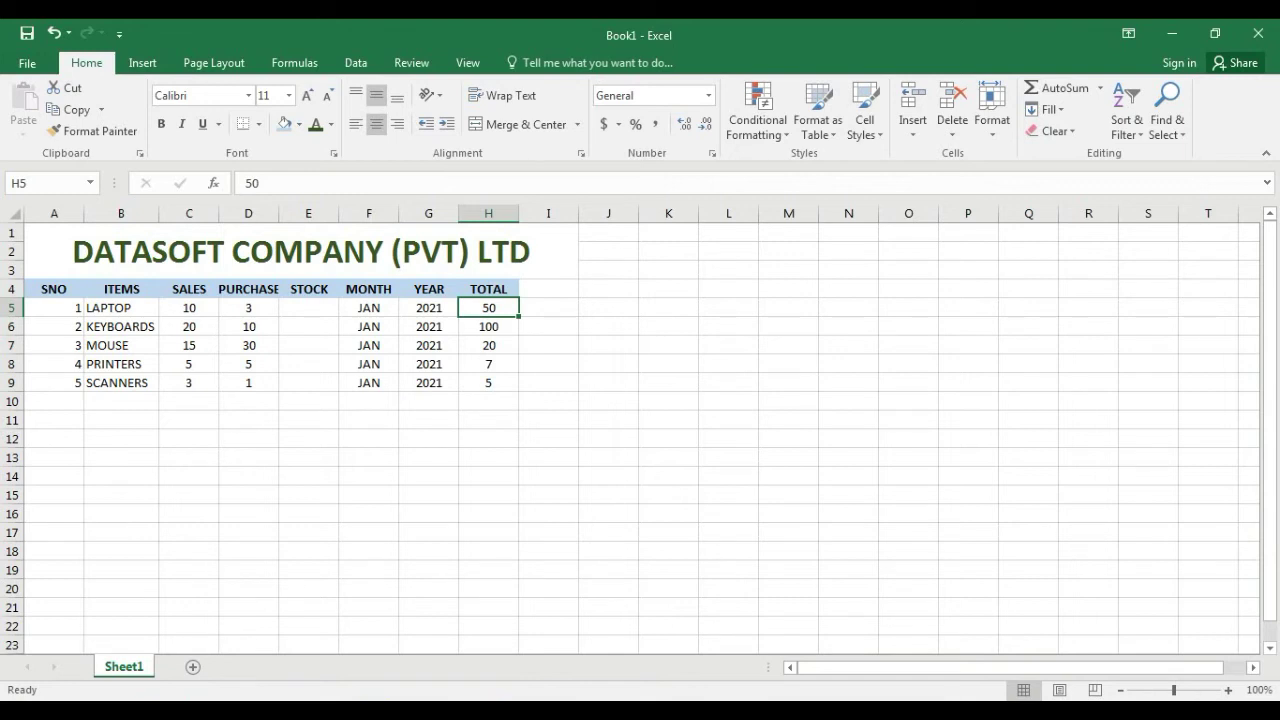
Step: Calculate the laptop stock in E5 with the formula =H5+D5-C5, adding purchases to the total and subtracting sales
click(309, 308)
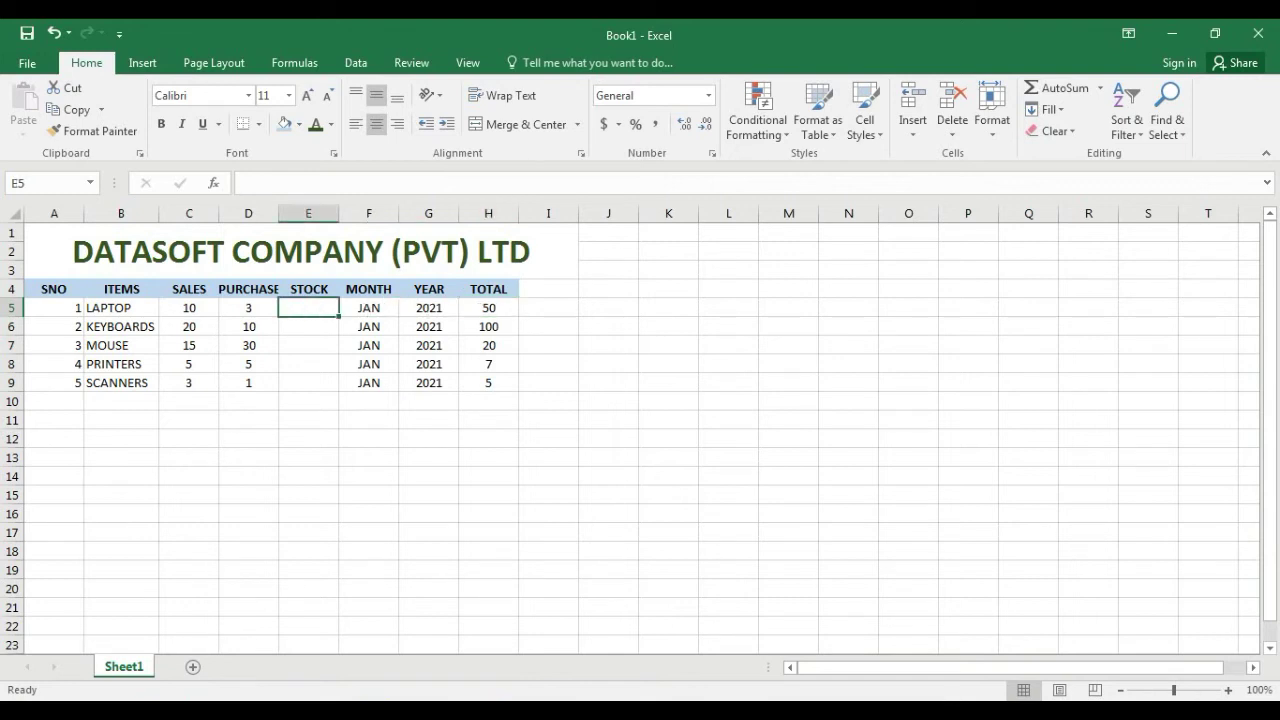
text(=)
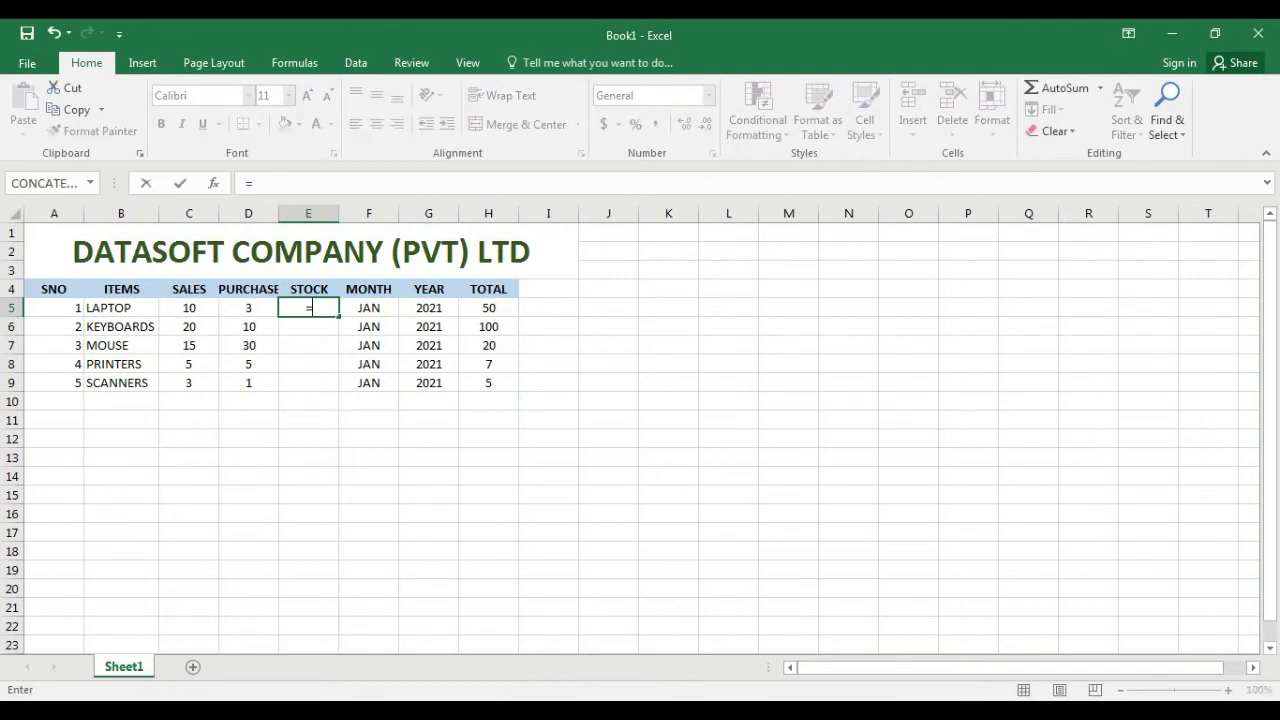
click(489, 308)
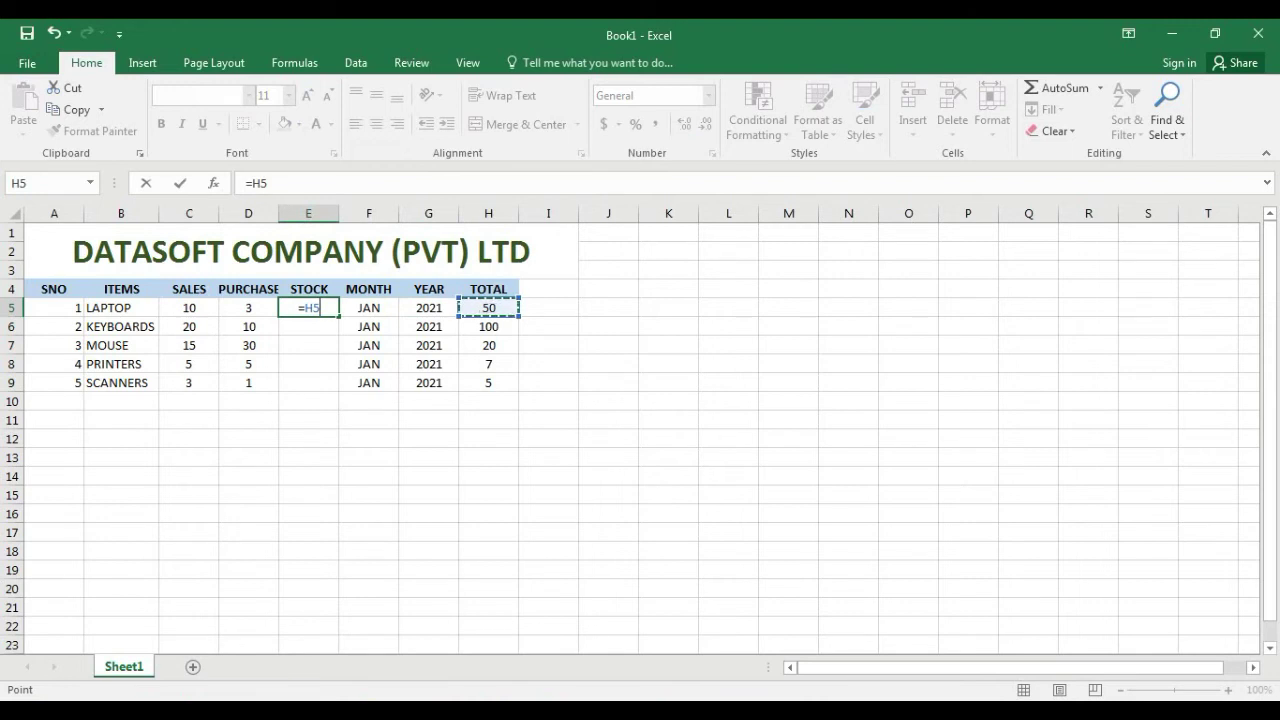
text(+)
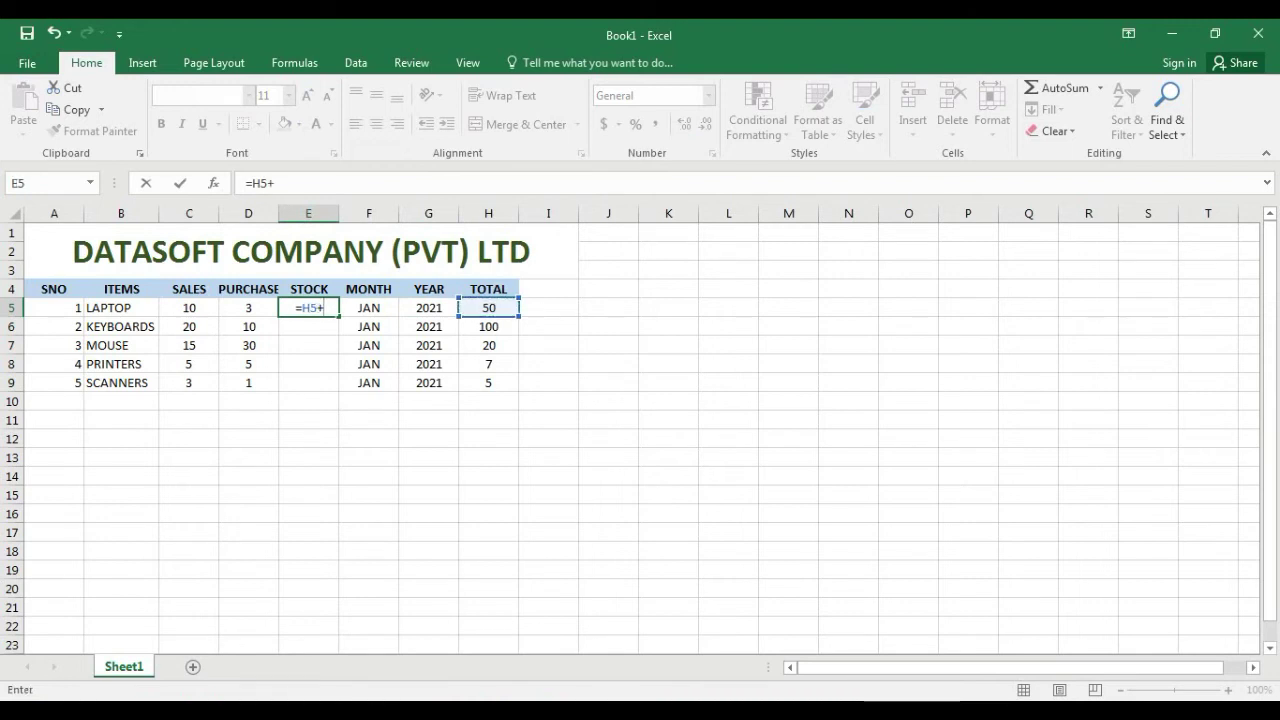
click(249, 308)
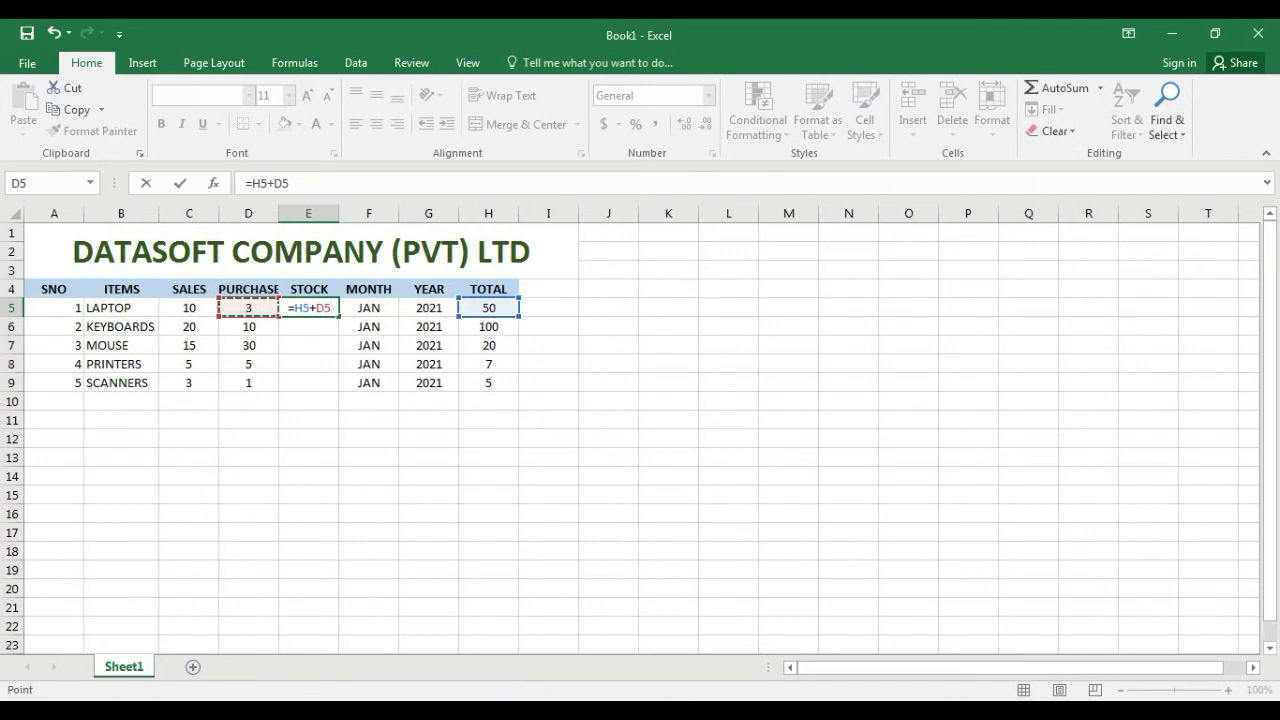
text(-)
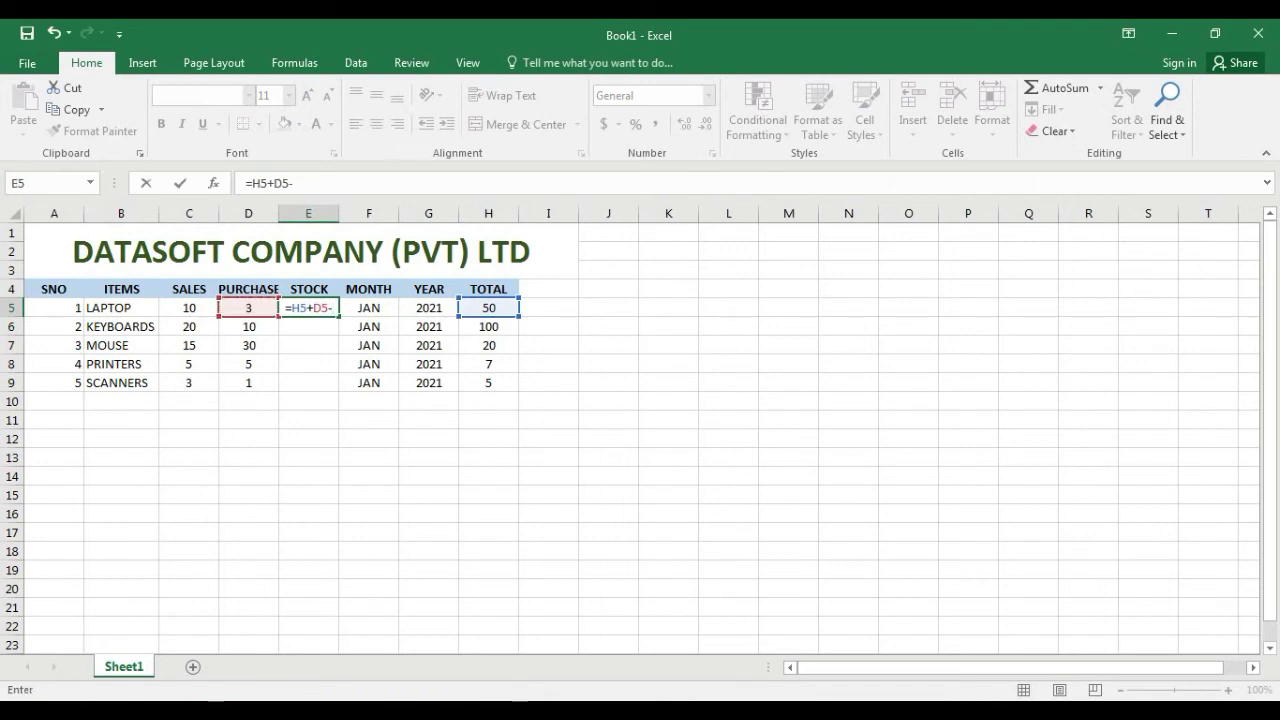
click(189, 308)
key(Return)
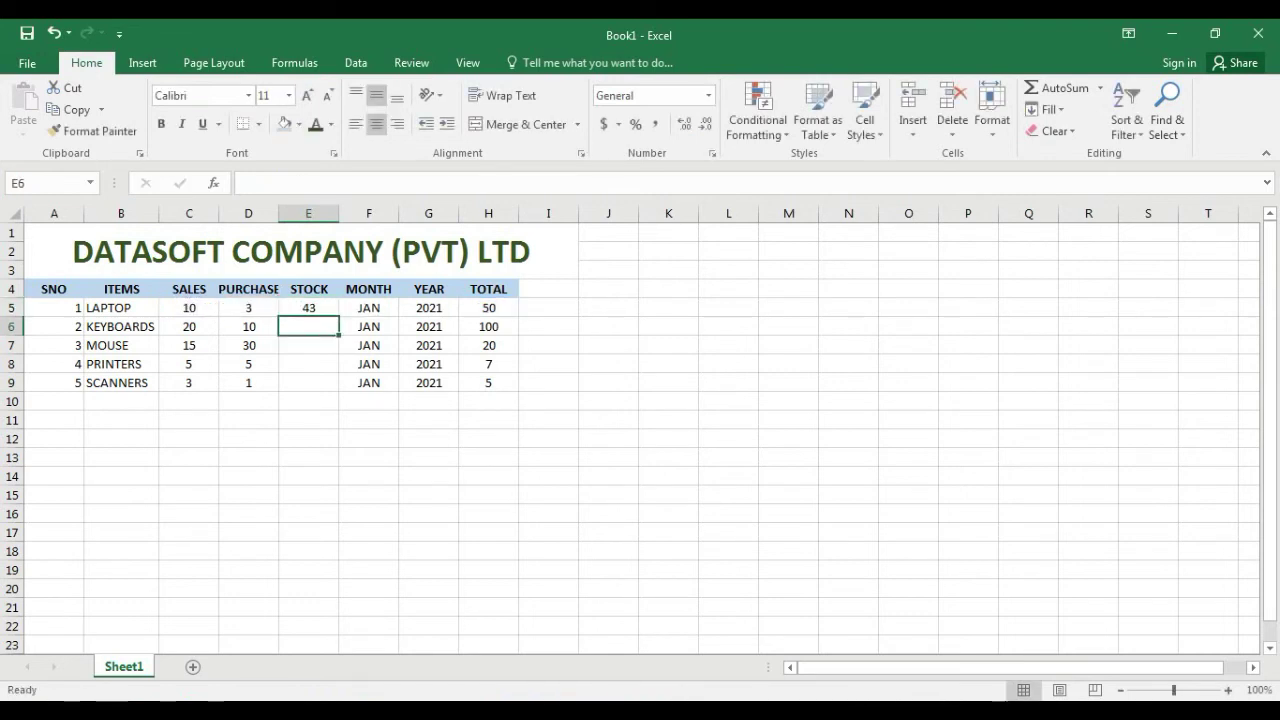
Step: Fill the stock formula from E5 down to E9 for the remaining items
click(309, 308)
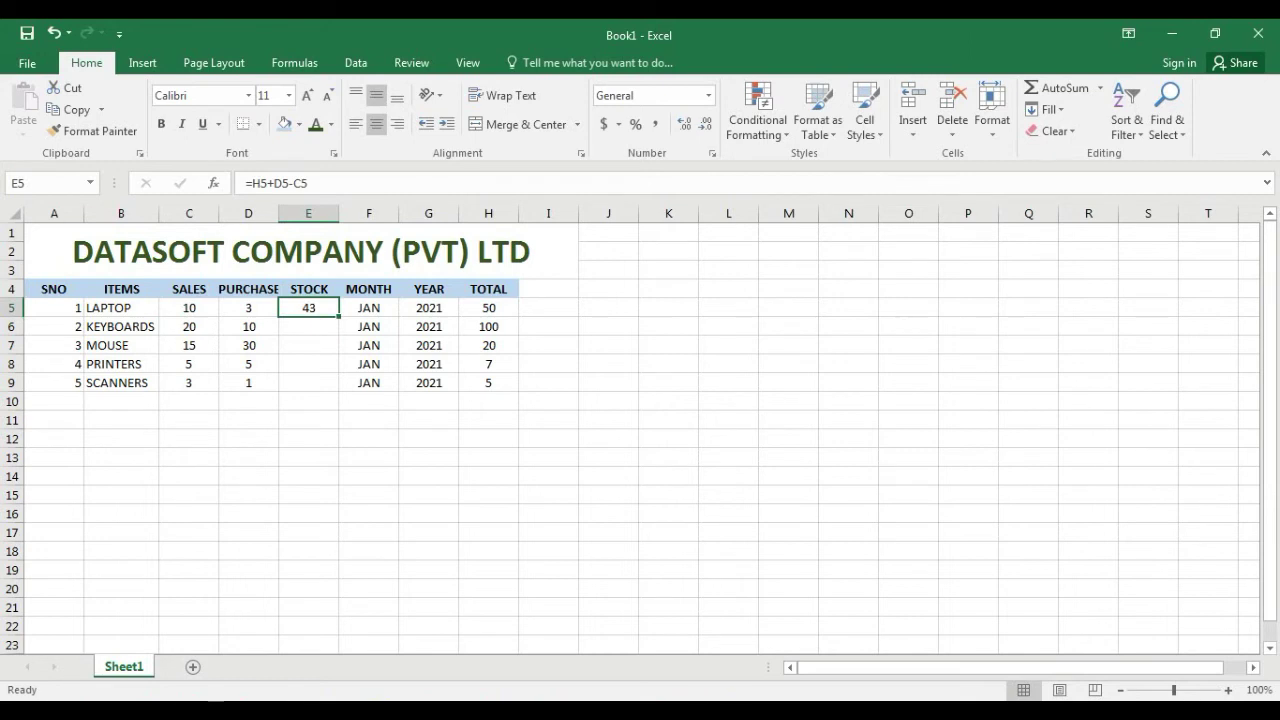
drag(339, 317, 339, 392)
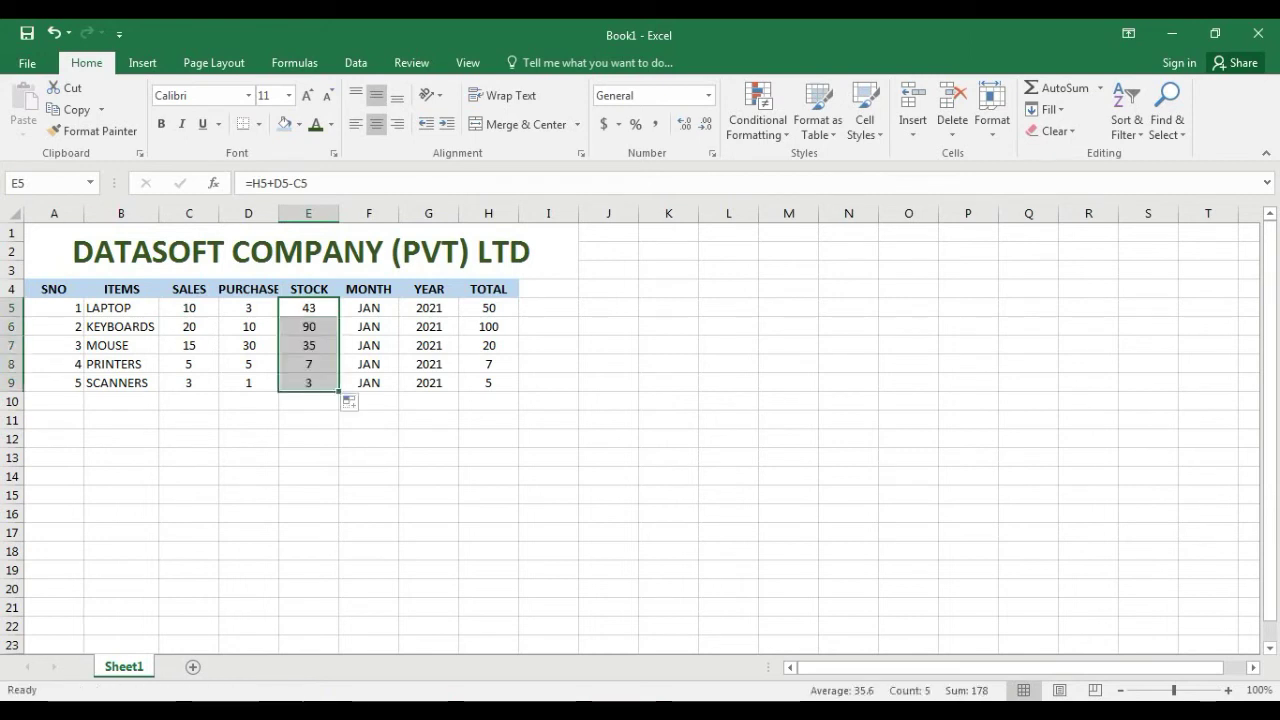
click(488, 308)
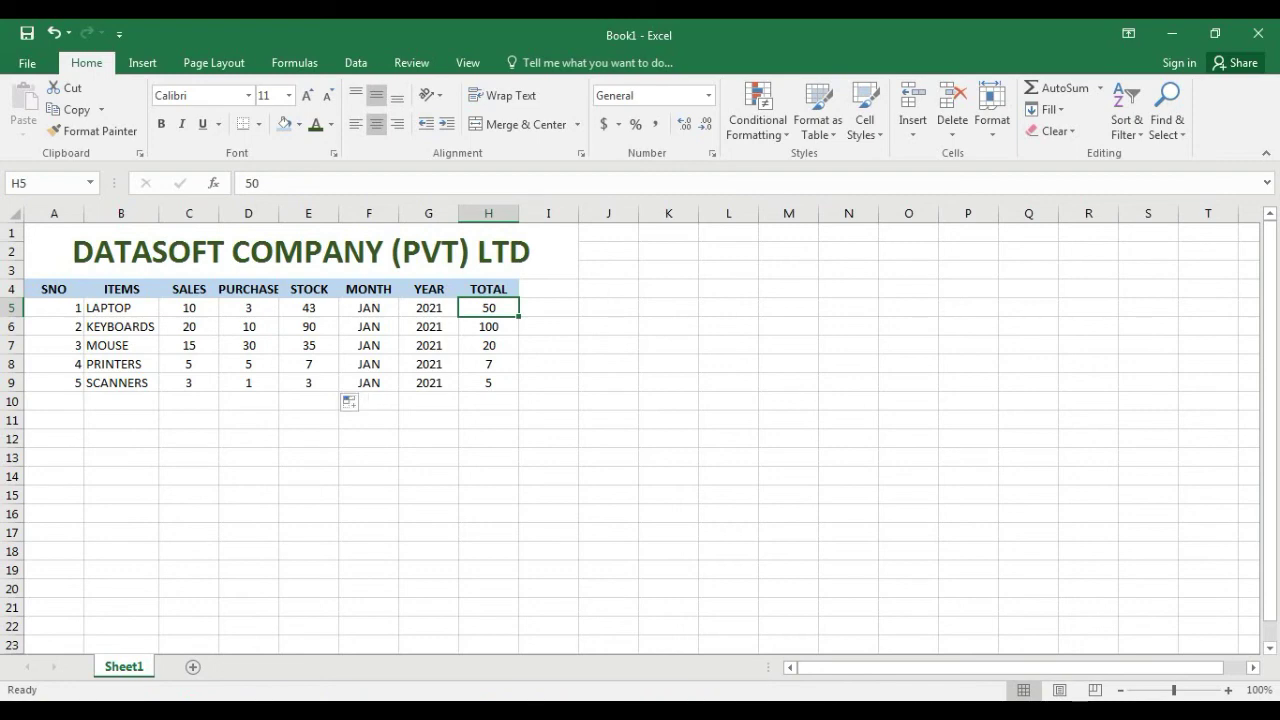
Step: Enter the row label TOTAL in cell B10 below the item names
click(121, 402)
text(TOTAL)
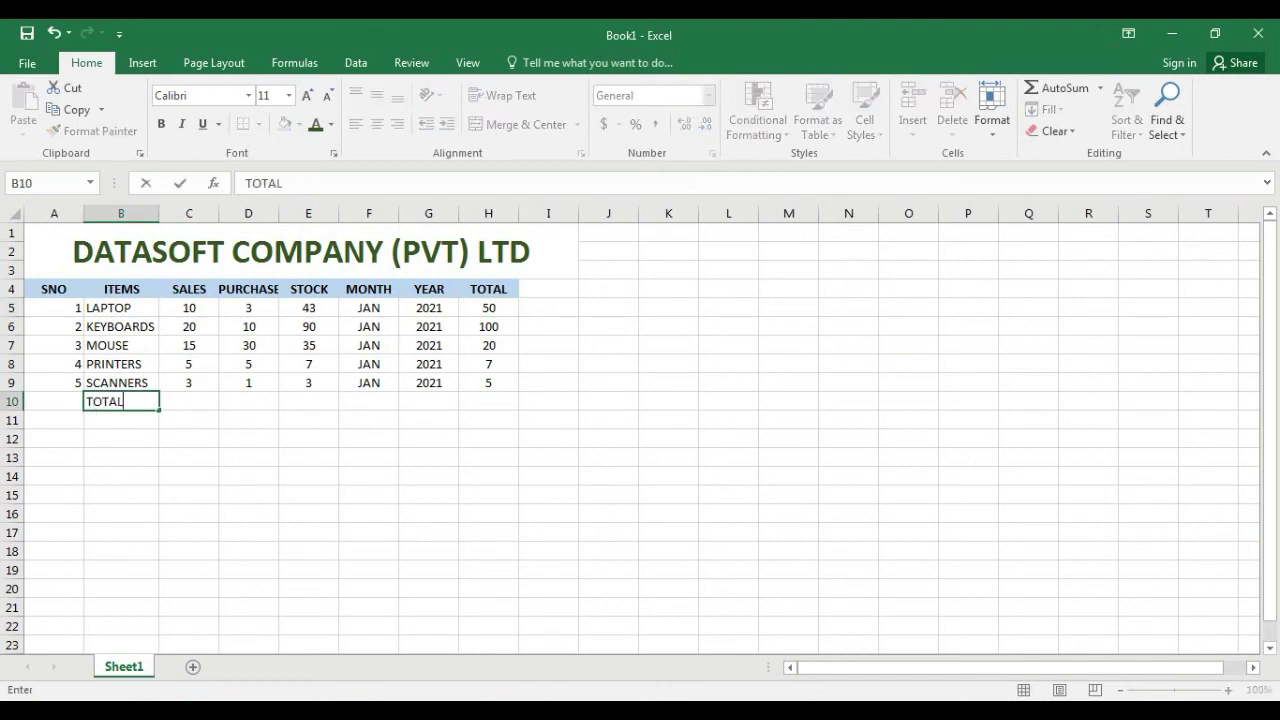
key(Return)
key(Right)
Step: Sum the sales quantities in cell C10 with AutoSum over the range C5:C9
click(488, 402)
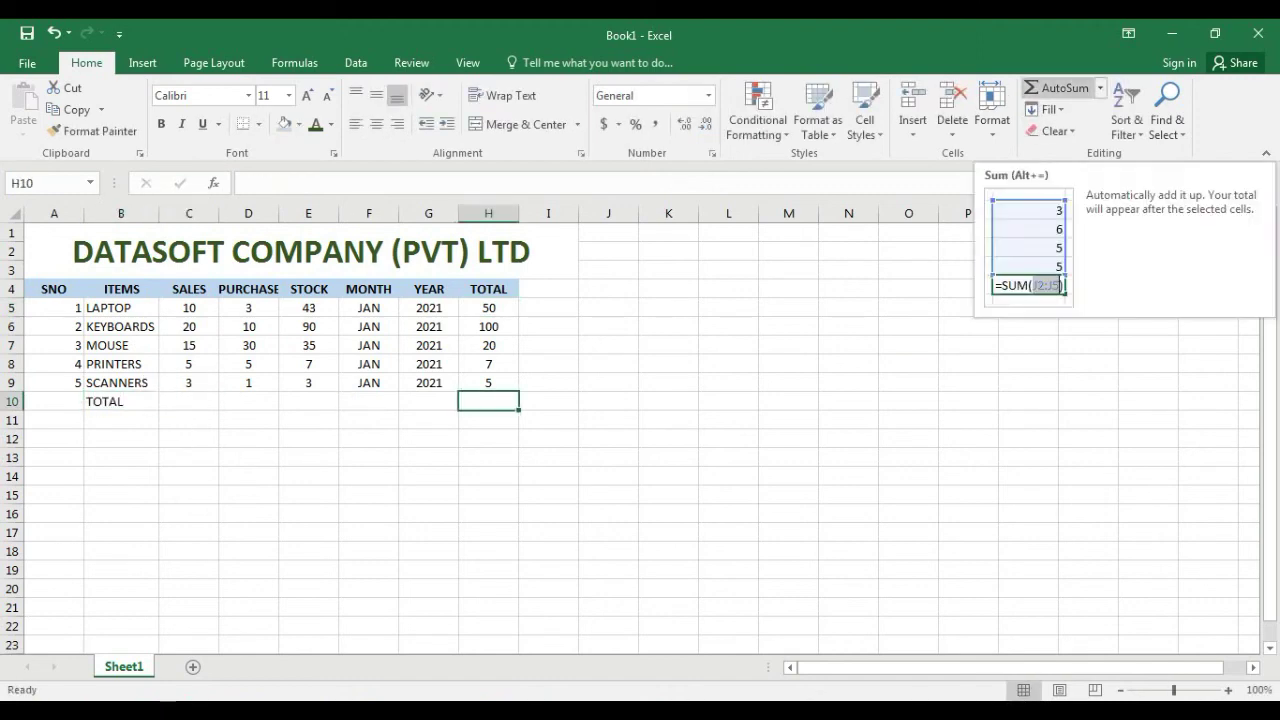
click(189, 402)
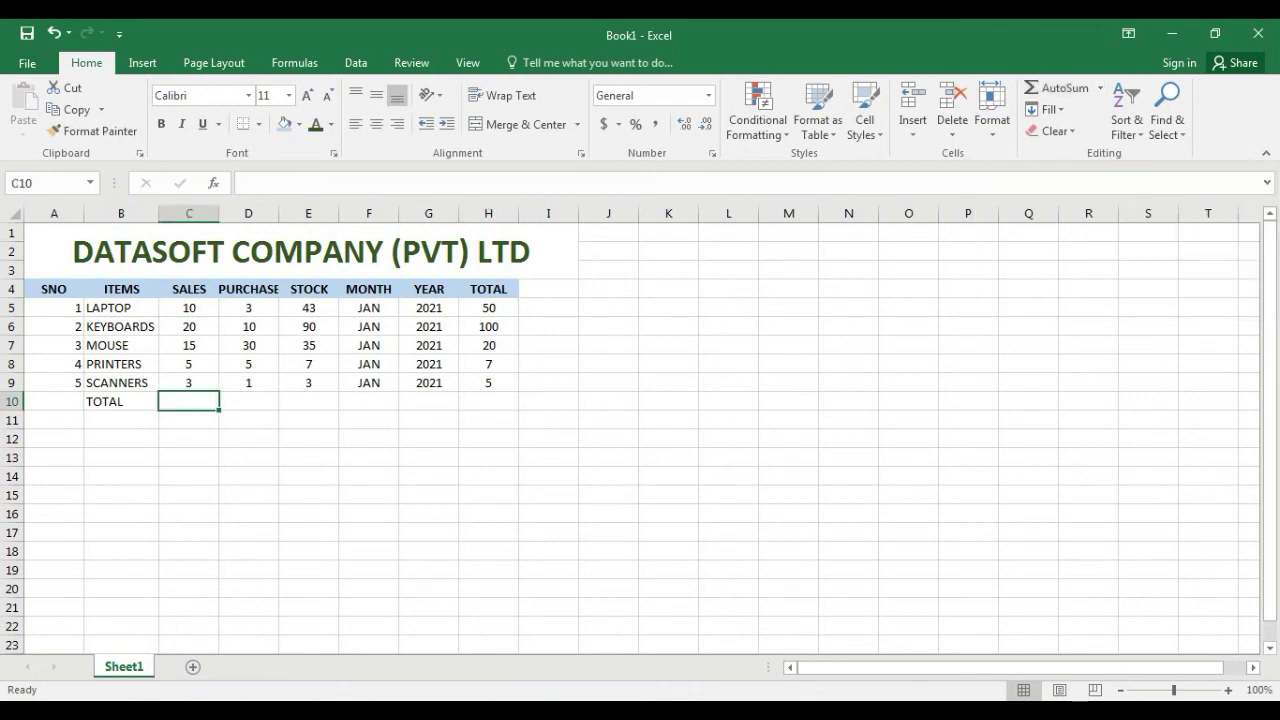
double_click(1063, 88)
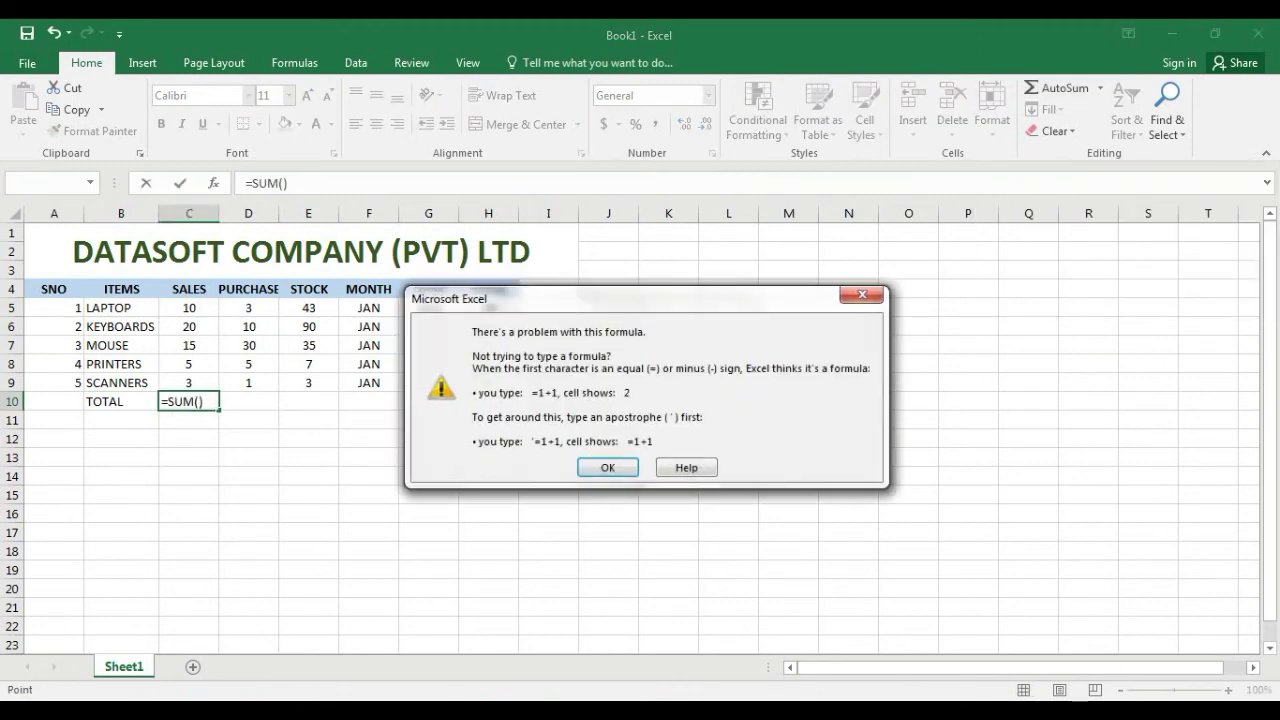
key(Return)
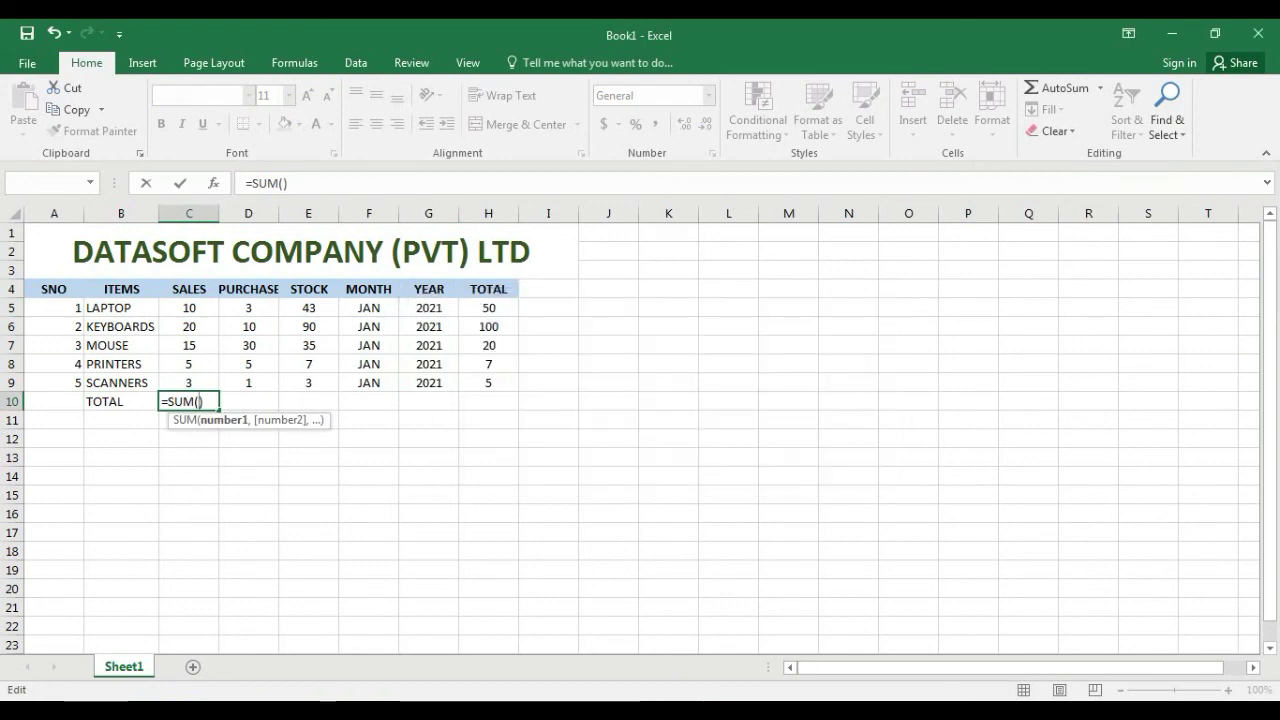
drag(189, 307, 189, 383)
key(Return)
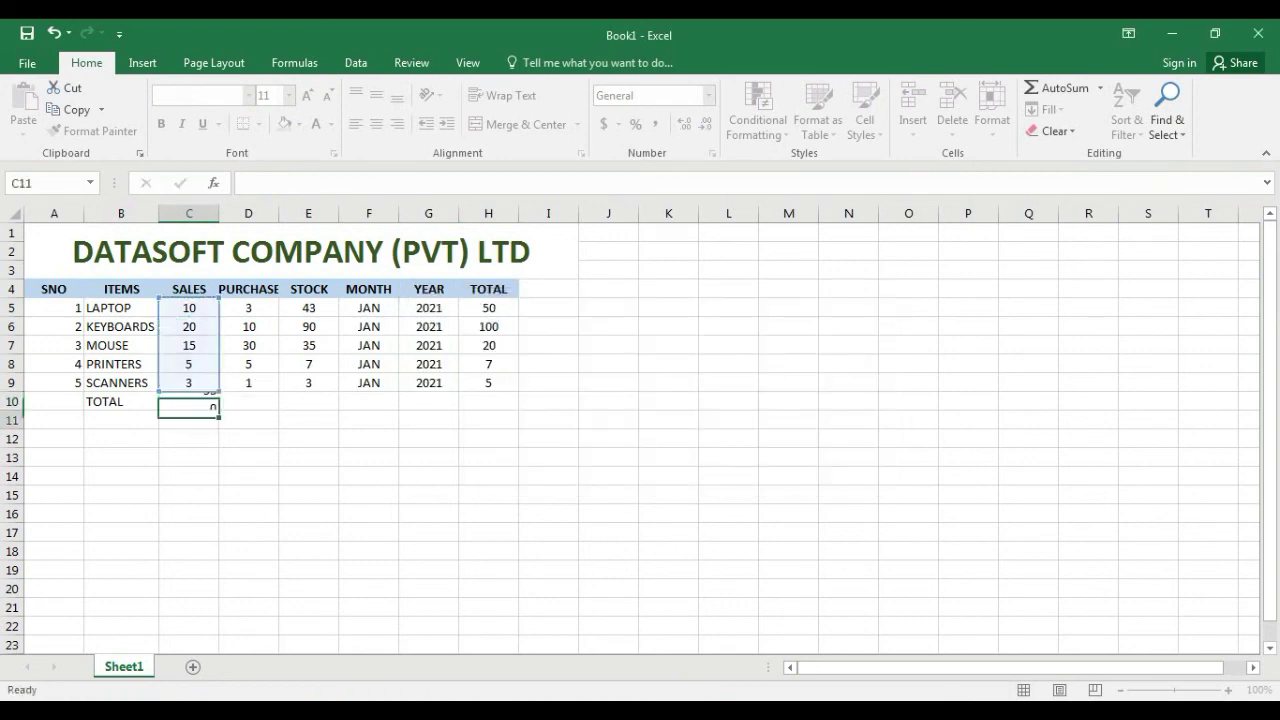
Step: Fill the sum formula from C10 across to E10 and centre the three totals horizontally
click(189, 402)
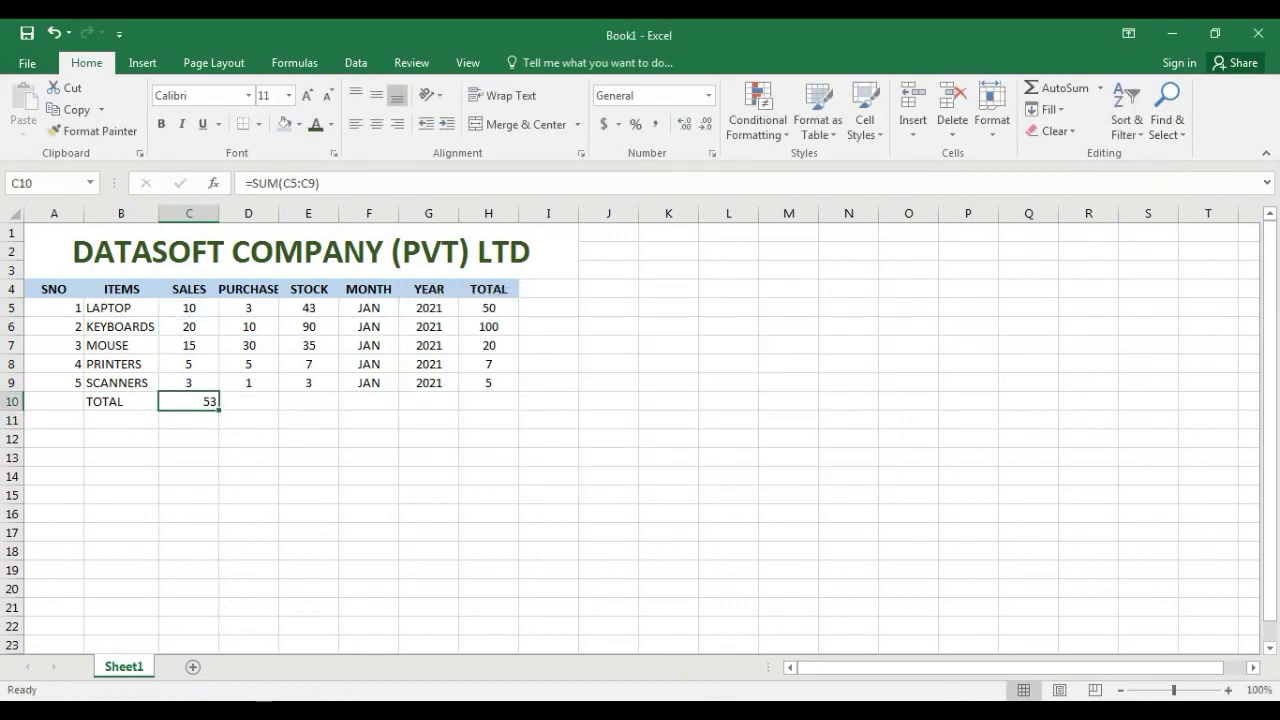
drag(218, 410, 336, 408)
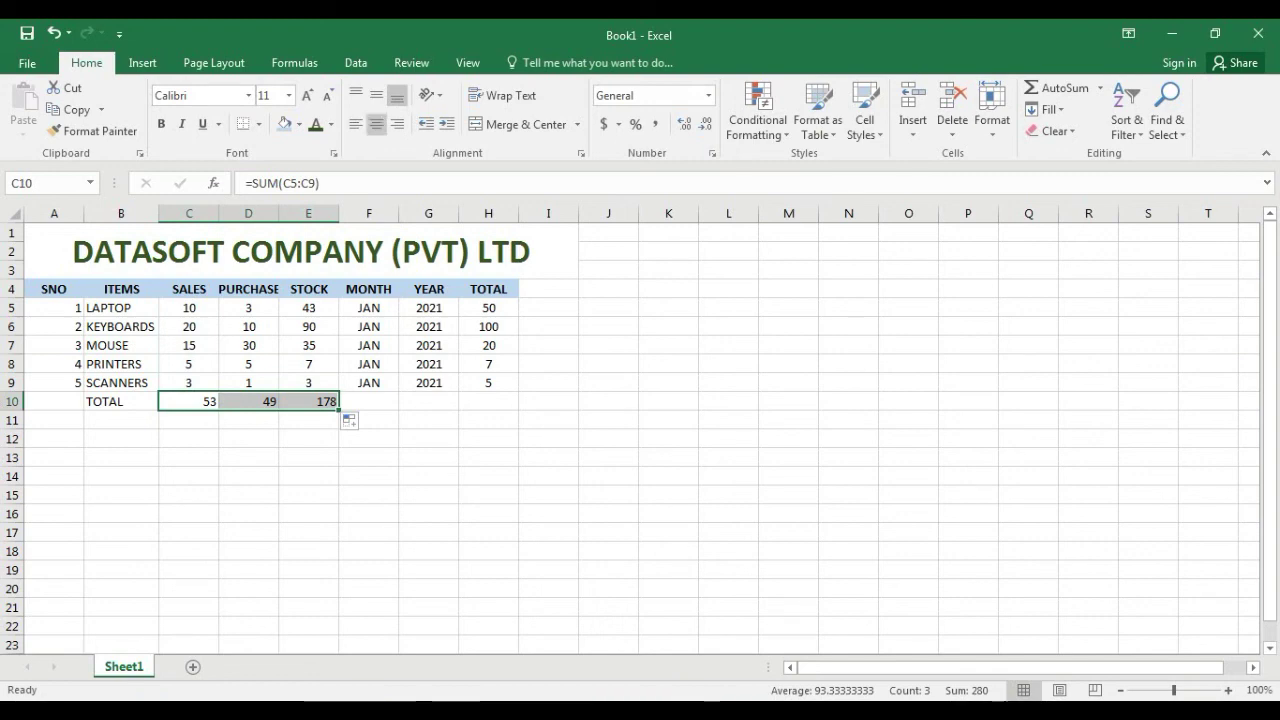
click(376, 124)
click(248, 457)
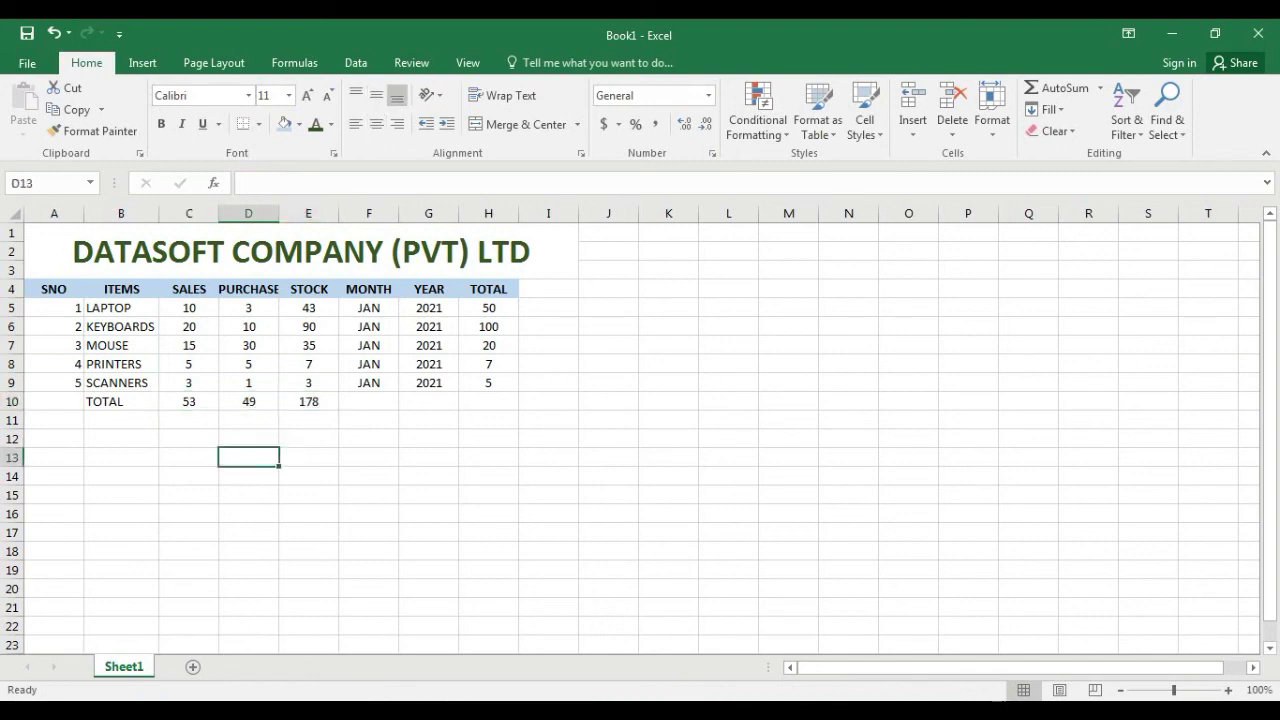